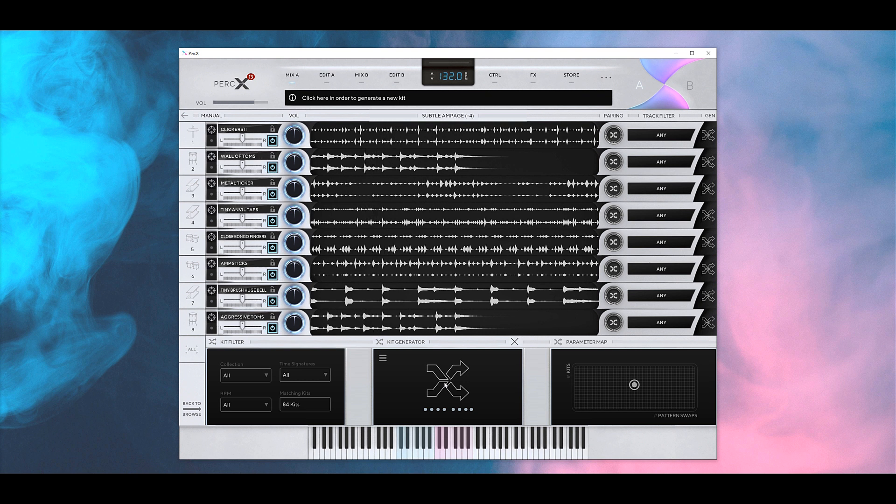
# - Generate a brand-new kit, Shinobi (+4), with new instruments on all eight tracks
pyautogui.click(445, 385)
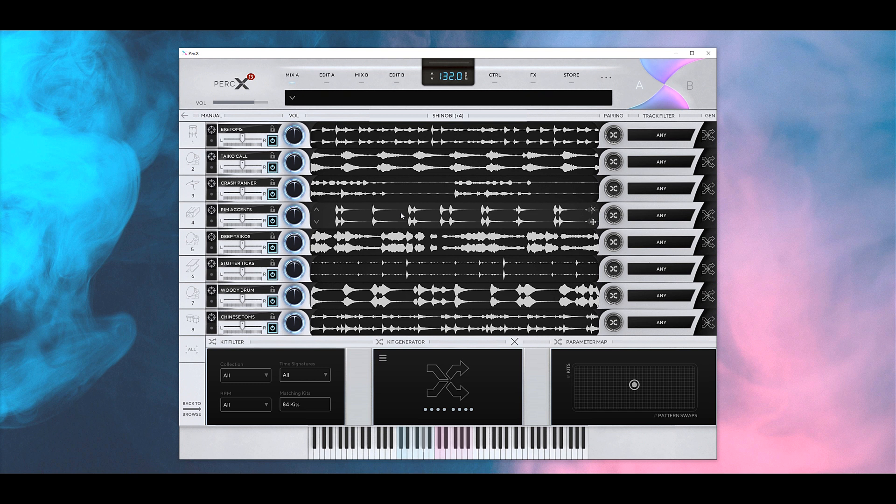
pyautogui.click(272, 129)
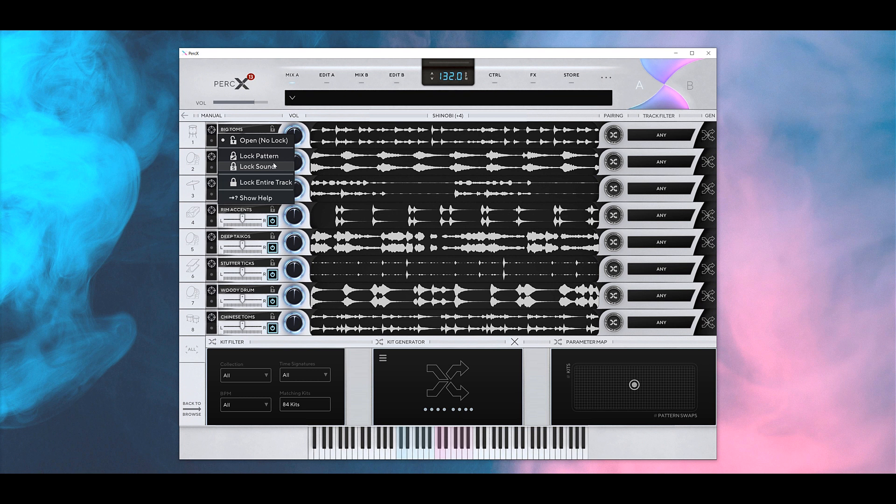
# - Lock the whole Big Toms and Taiko Call tracks, and lock Crash Panner's sound
pyautogui.click(283, 141)
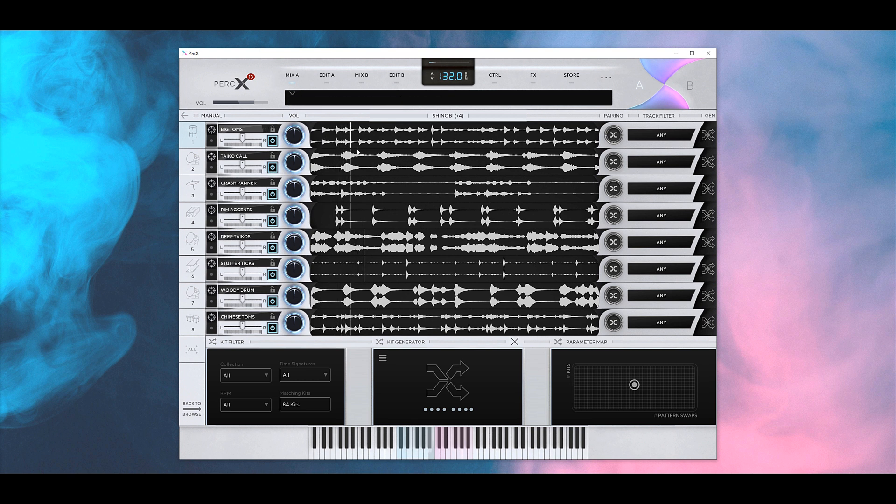
pyautogui.click(272, 129)
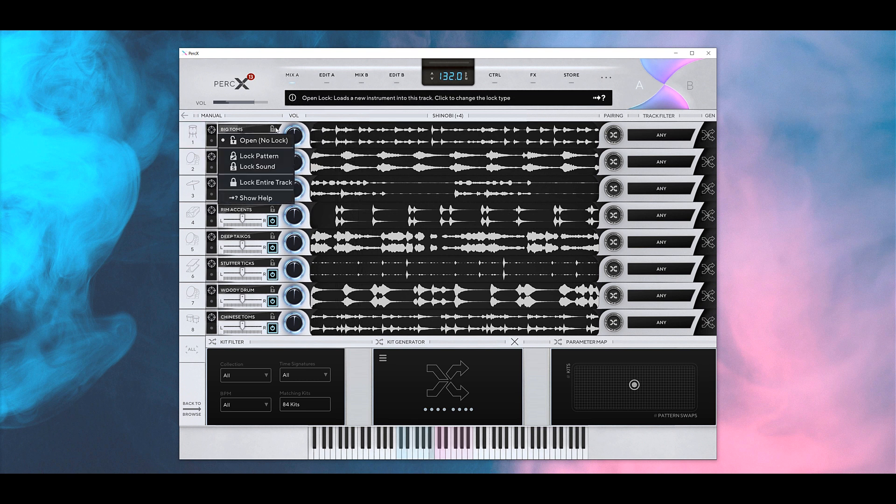
pyautogui.click(248, 181)
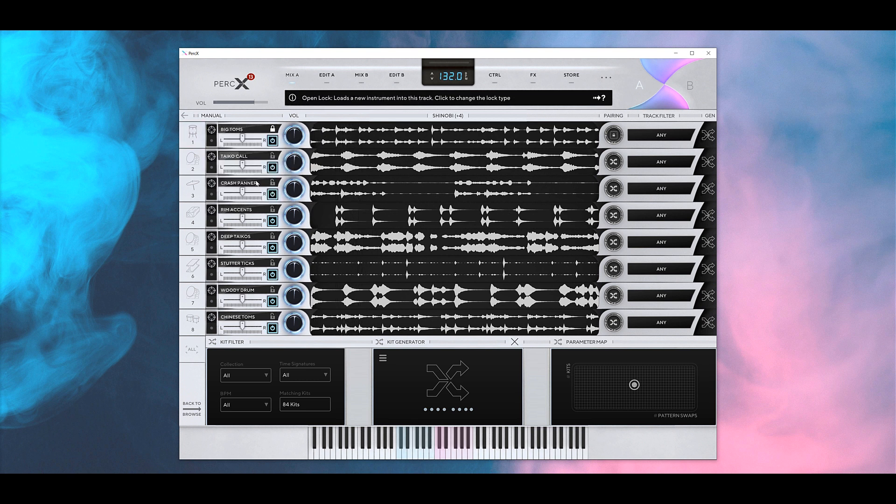
pyautogui.click(274, 157)
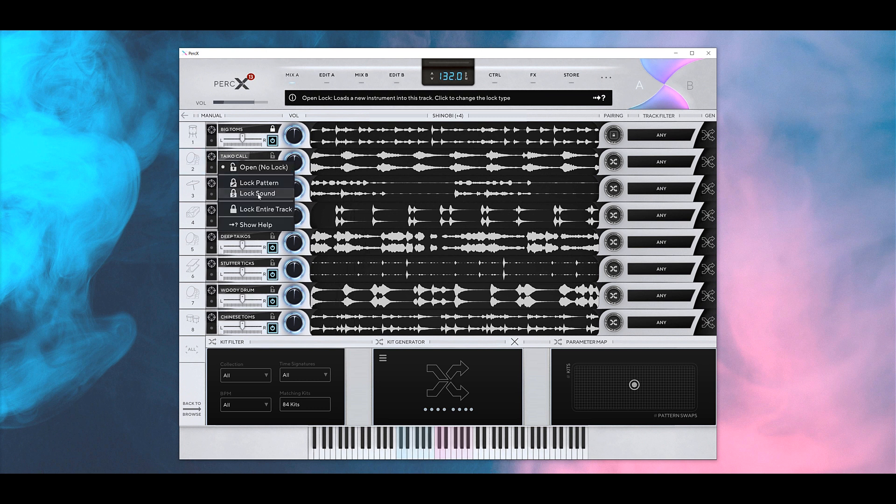
pyautogui.click(247, 208)
pyautogui.click(272, 184)
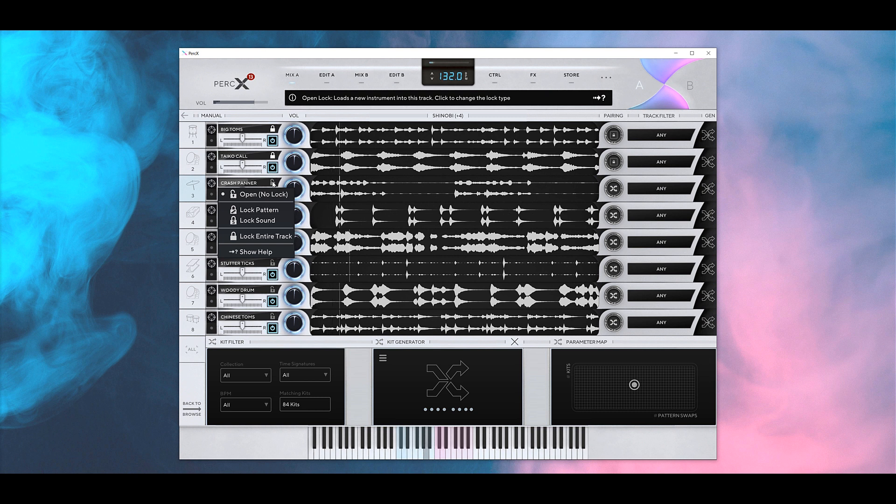
pyautogui.click(268, 214)
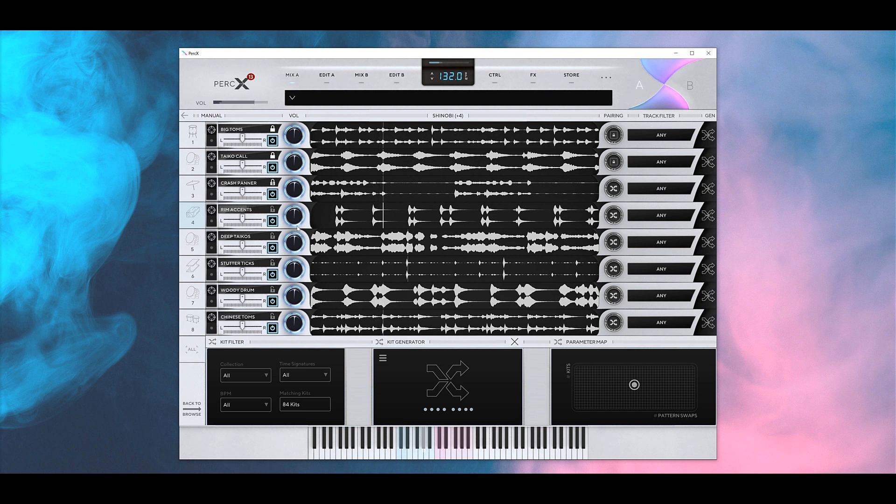
# - Lock the whole Rim Accents track, Deep Taikos' sound and Stutter Ticks' pattern
pyautogui.click(273, 210)
pyautogui.click(261, 260)
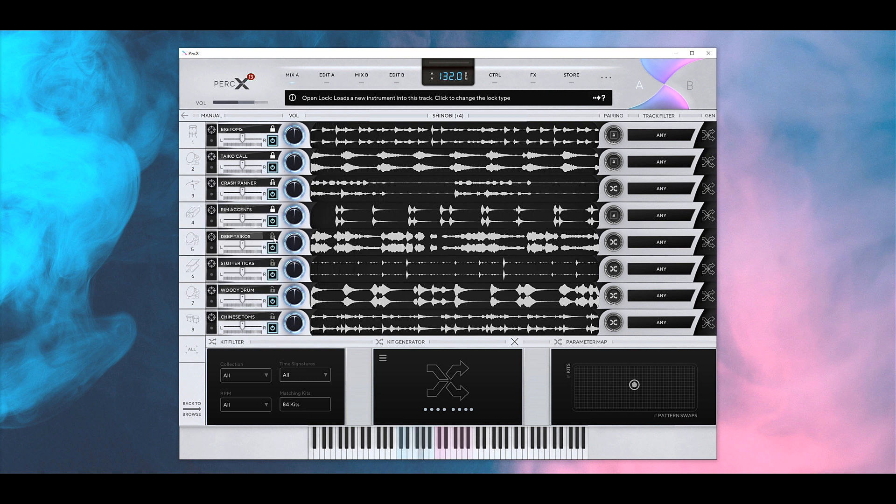
pyautogui.click(273, 237)
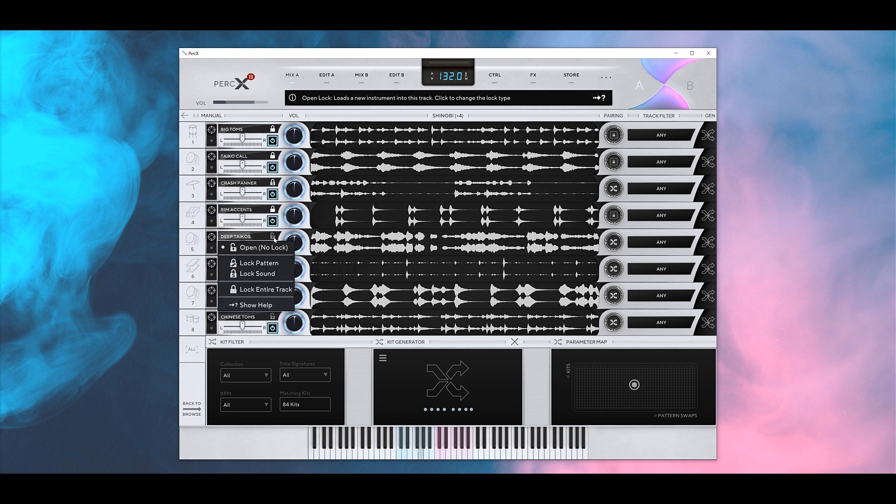
pyautogui.click(255, 276)
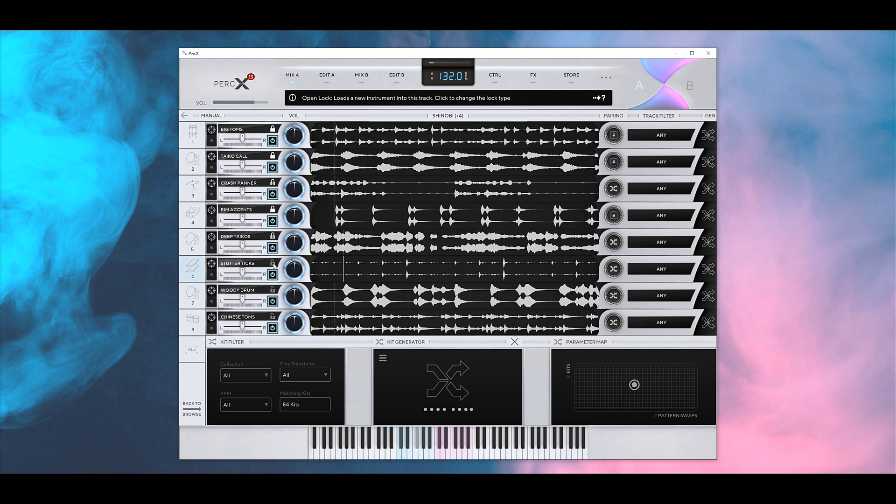
pyautogui.click(274, 264)
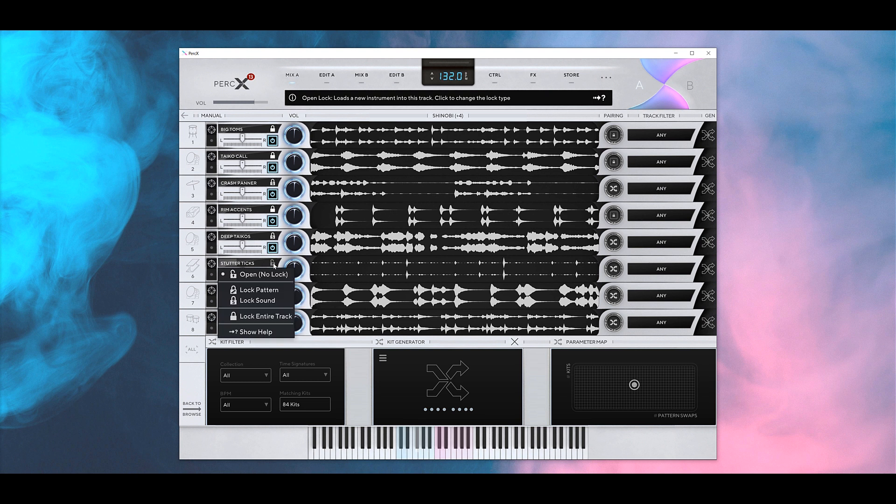
pyautogui.click(253, 291)
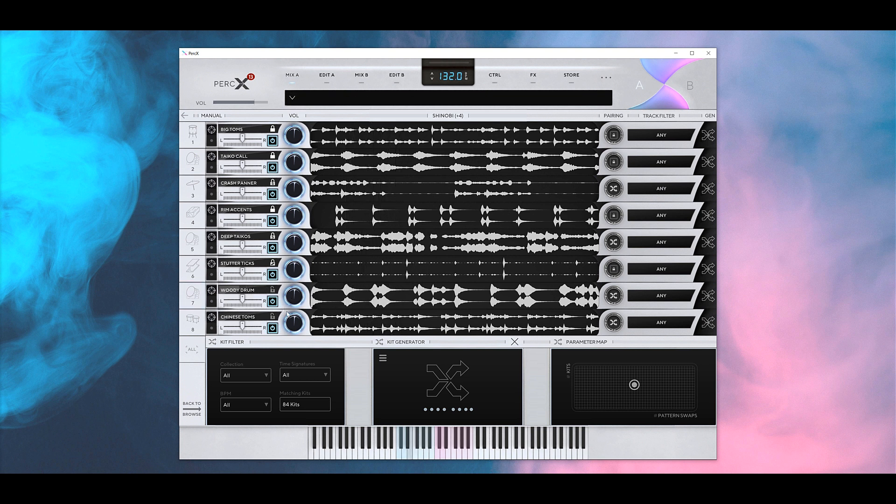
# - Lock the whole Woody Drum track and Chinese Toms' sound, then generate a new kit
pyautogui.click(277, 290)
pyautogui.click(277, 344)
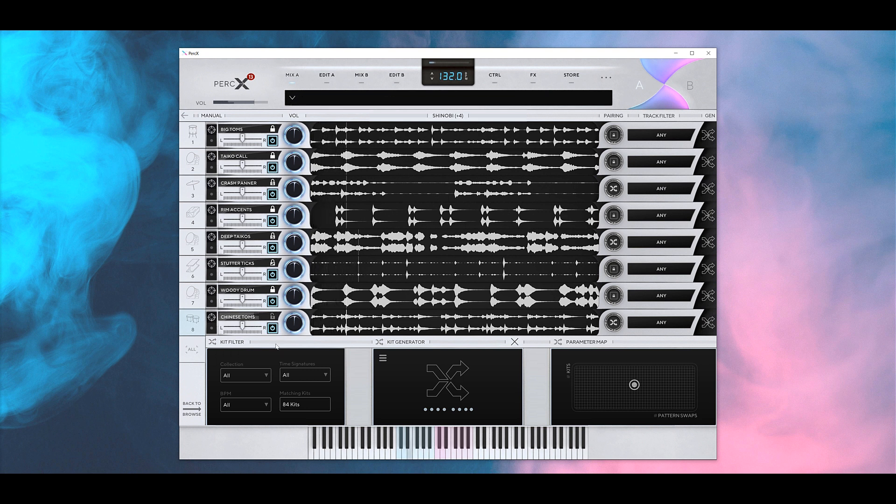
pyautogui.click(273, 317)
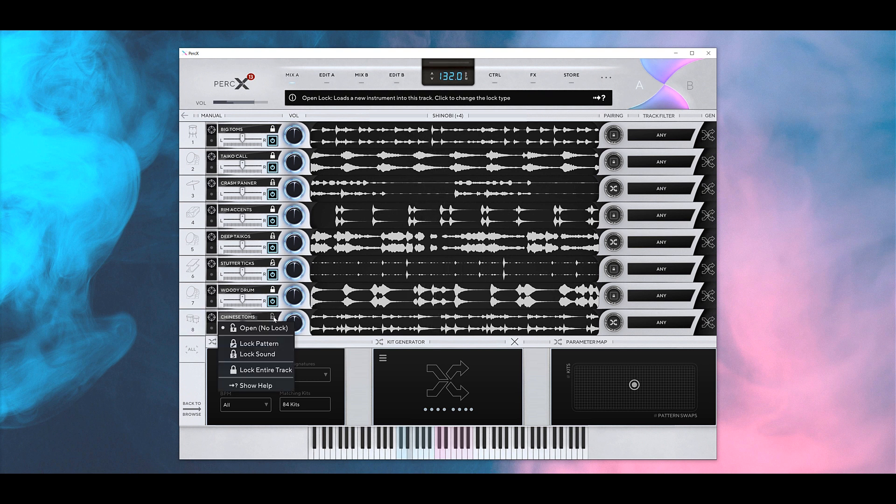
pyautogui.click(264, 354)
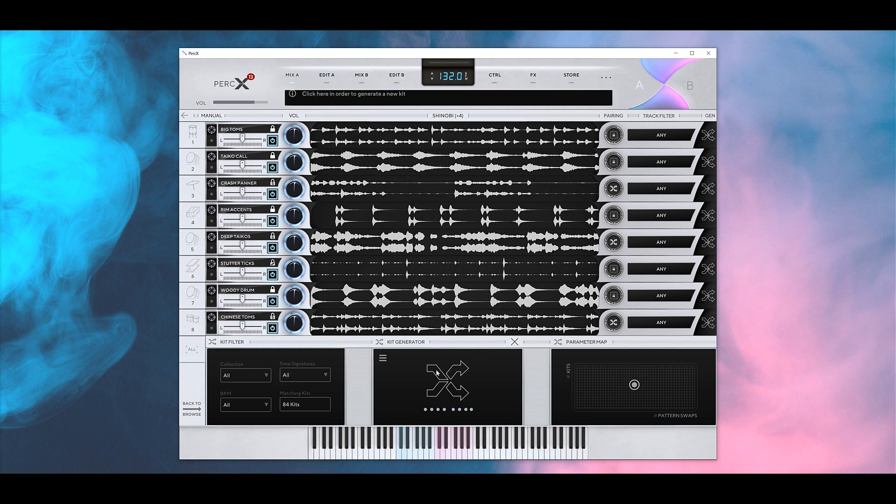
pyautogui.click(447, 380)
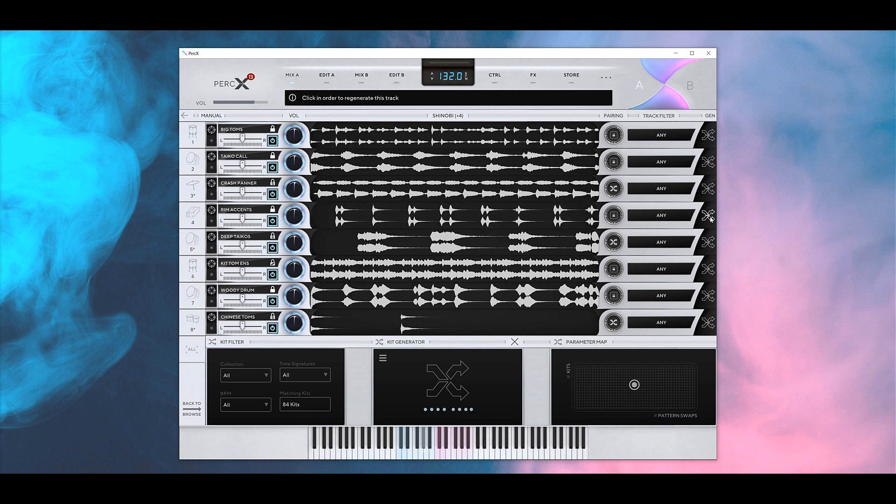
# - Regenerate Crash Panner's pattern four times
pyautogui.click(708, 188)
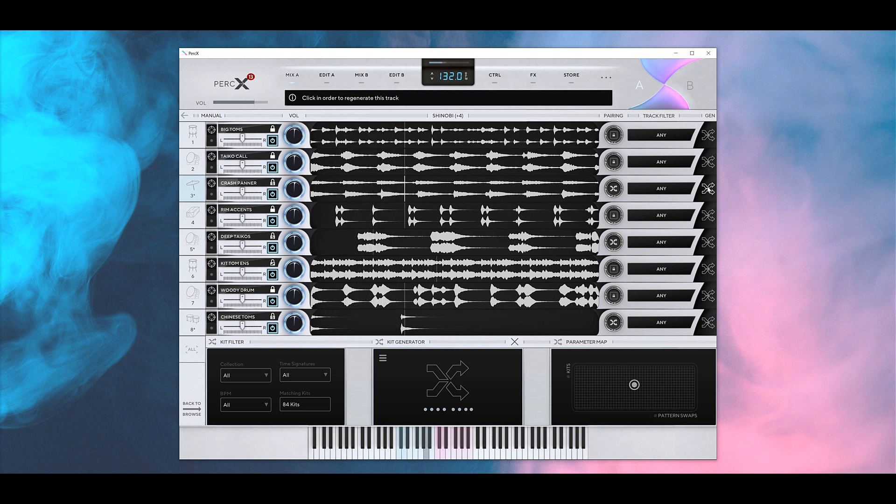
pyautogui.click(707, 188)
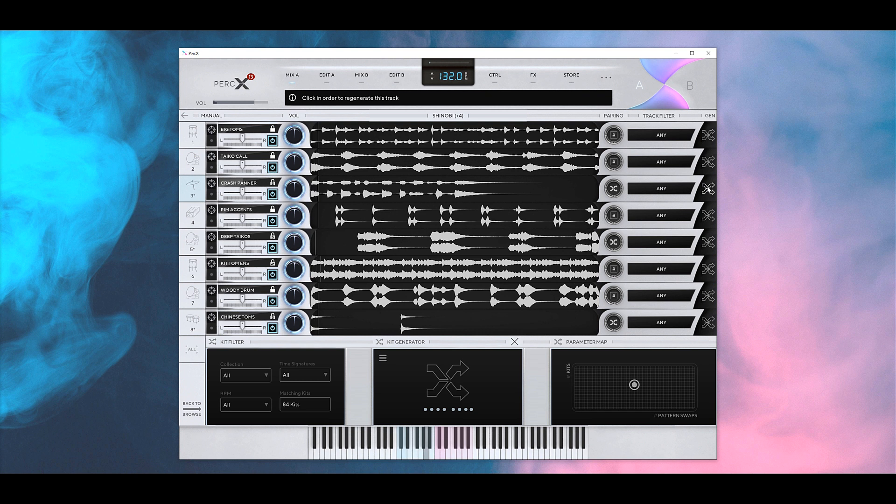
pyautogui.click(708, 188)
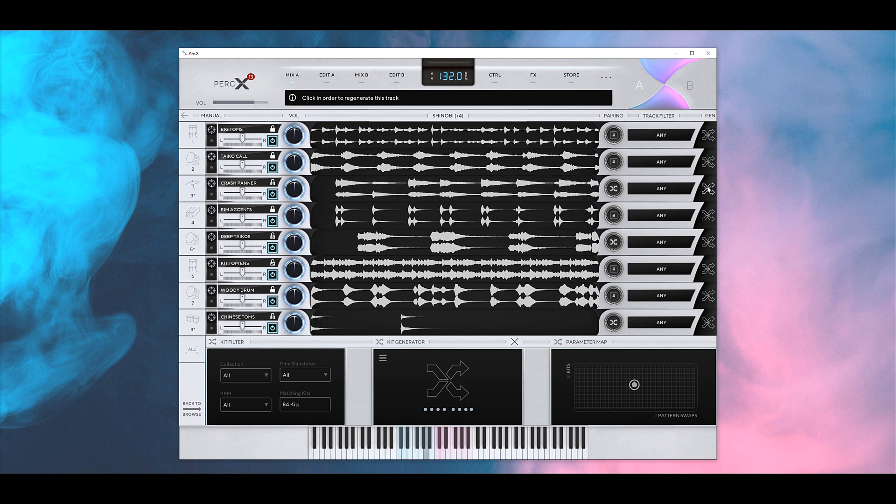
pyautogui.click(708, 188)
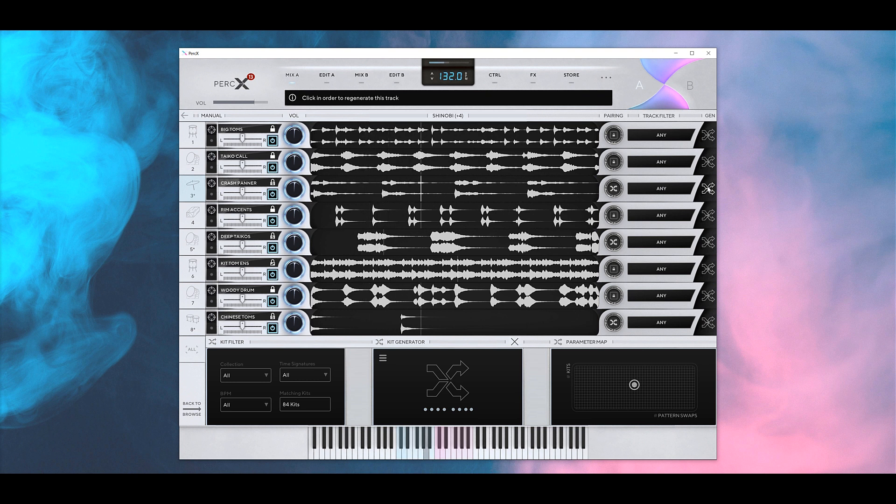
# - Regenerate Deep Taikos' pattern twice
pyautogui.click(708, 241)
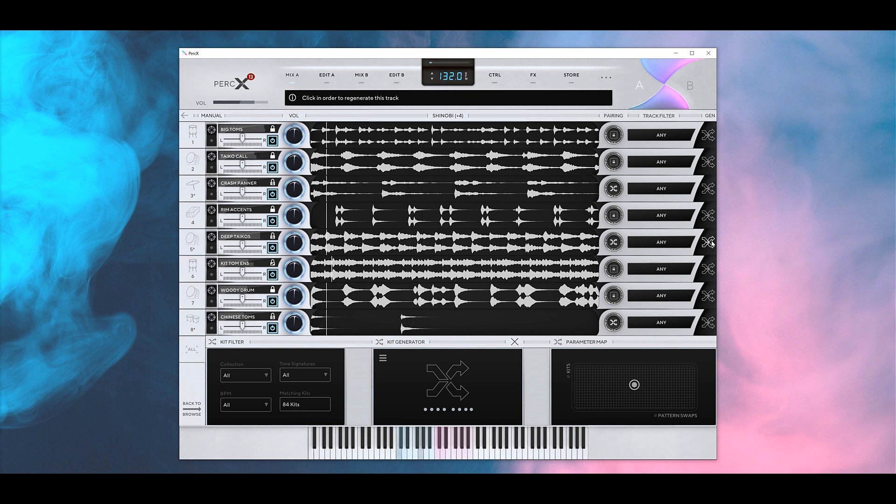
pyautogui.click(710, 242)
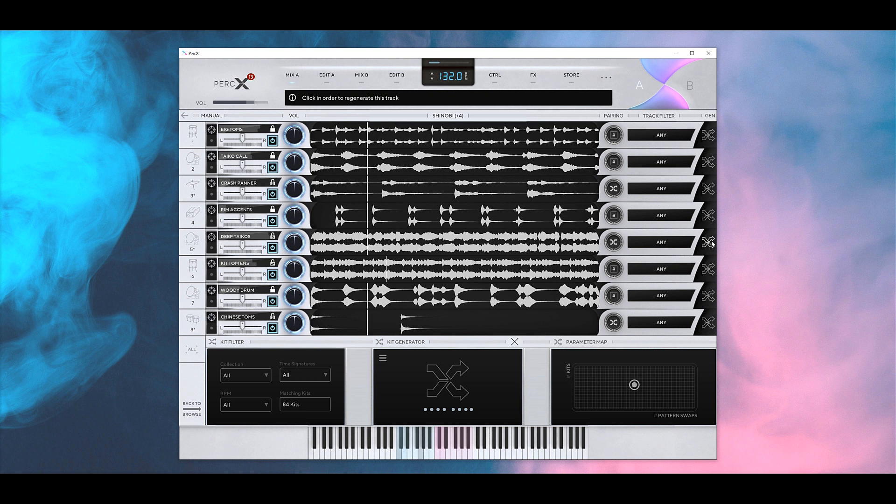
pyautogui.moveTo(322, 276)
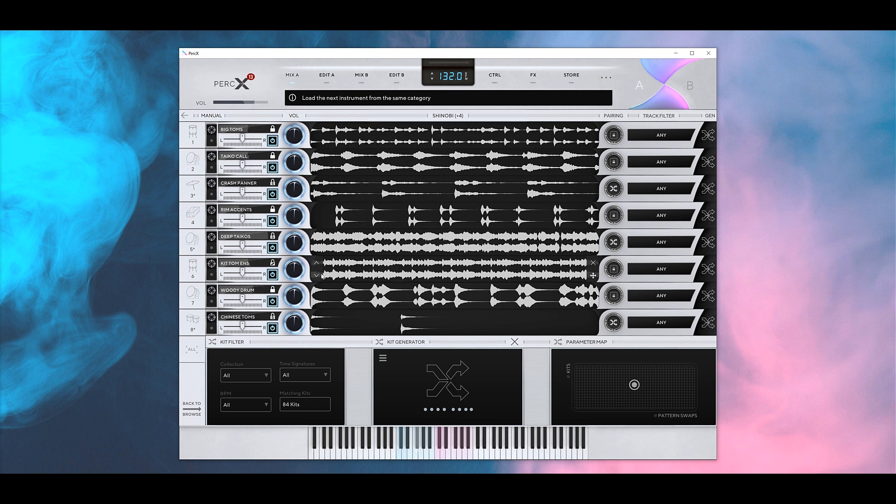
pyautogui.click(274, 236)
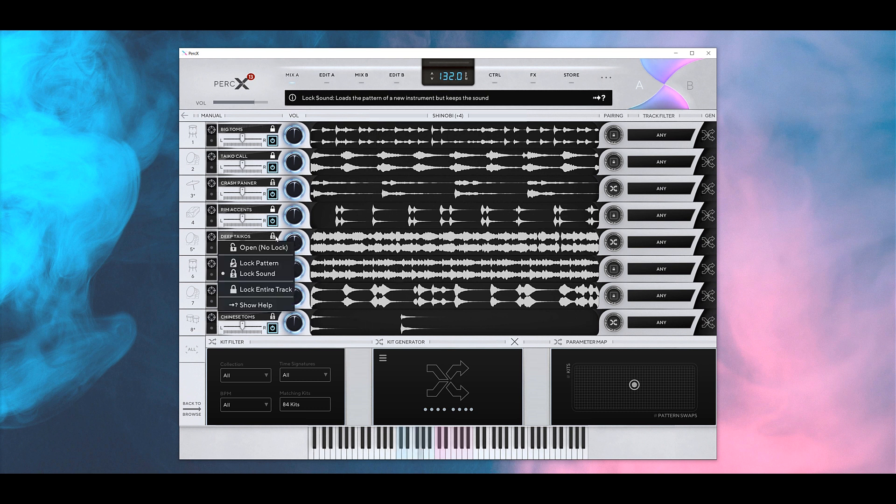
# - Switch Deep Taikos to a pattern lock and regenerate its sound into Muted Bass Slaps
pyautogui.click(258, 263)
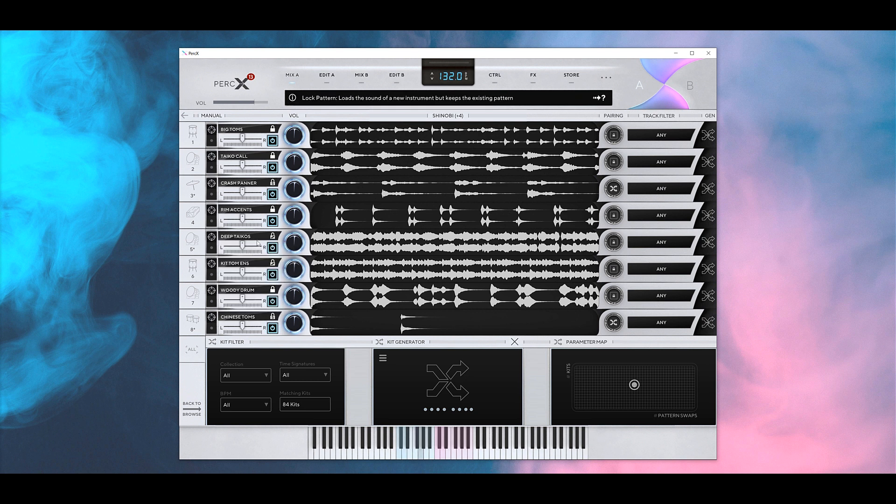
pyautogui.click(708, 242)
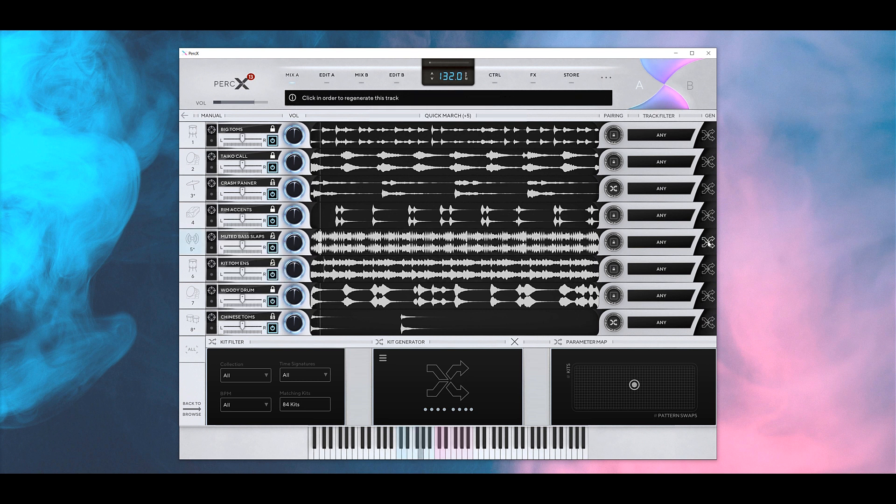
pyautogui.moveTo(319, 249)
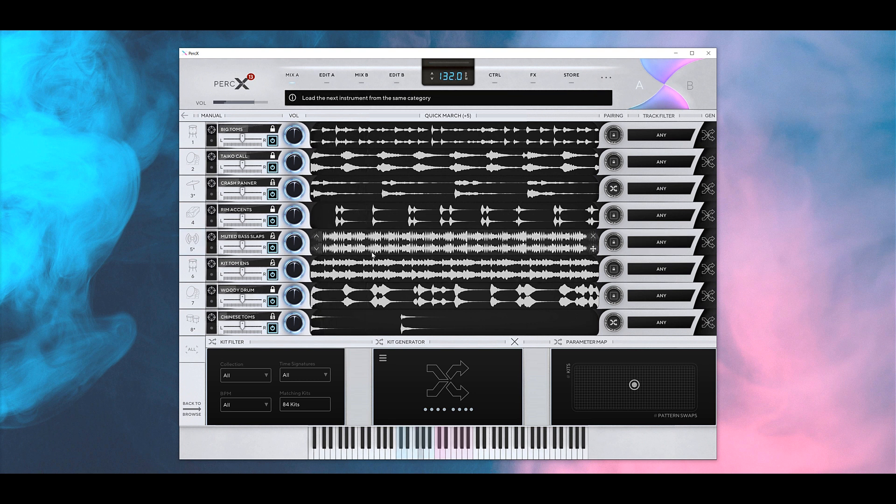
# - Regenerate track 6 into Tiny Tick and give Chinese Toms a new pattern twice
pyautogui.click(706, 271)
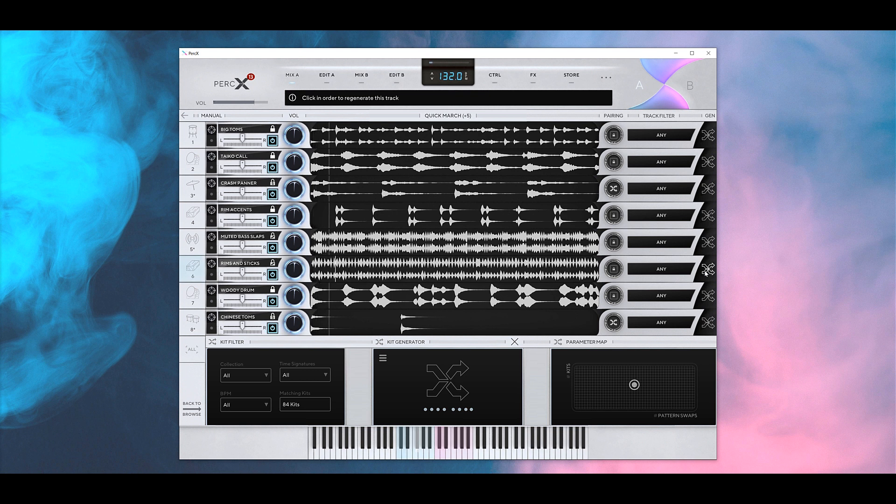
pyautogui.click(706, 271)
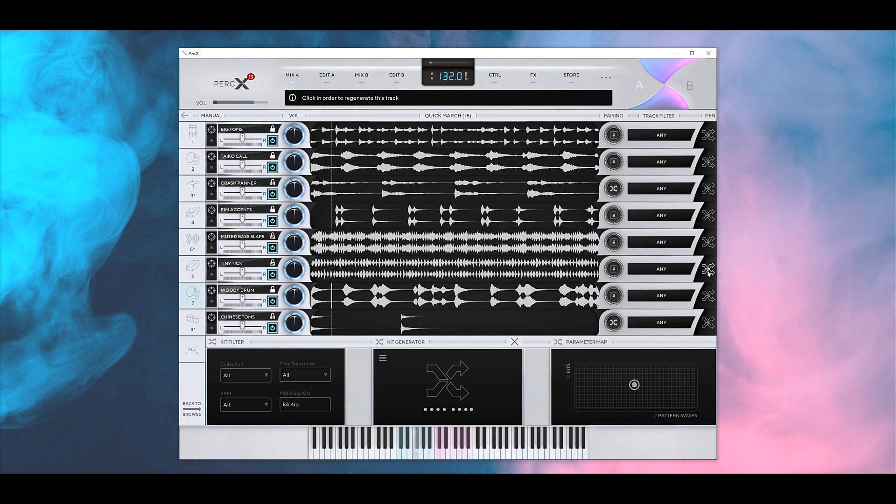
pyautogui.click(705, 323)
pyautogui.click(703, 325)
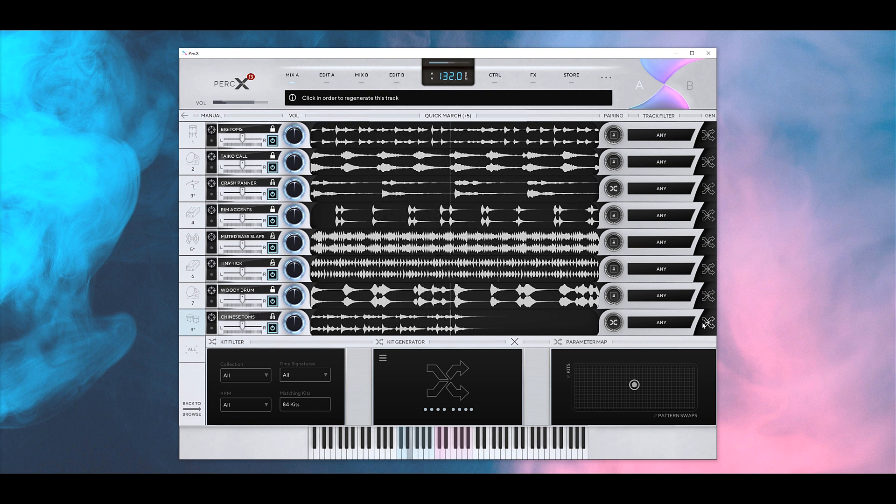
pyautogui.click(402, 326)
# - Drag Chinese Toms' loop end back to just after bar 5, then return to the track overview
pyautogui.press('Escape')
pyautogui.click(511, 324)
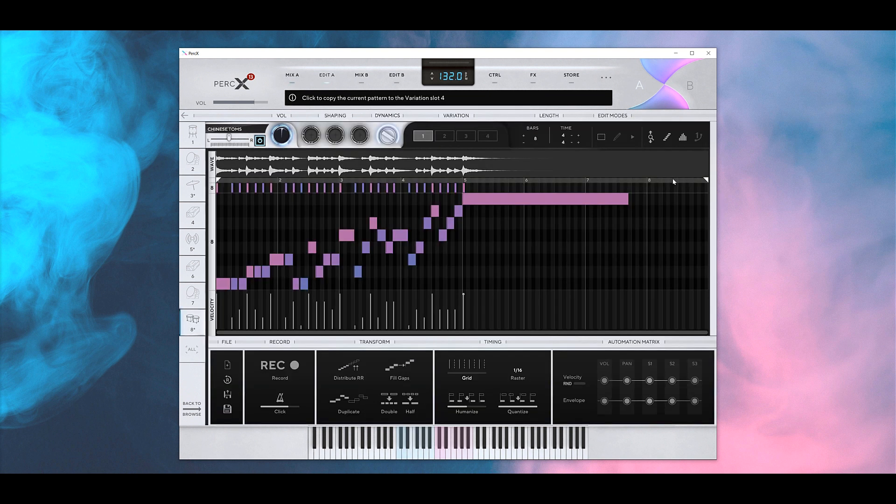
pyautogui.moveTo(614, 189); pyautogui.dragTo(473, 188)
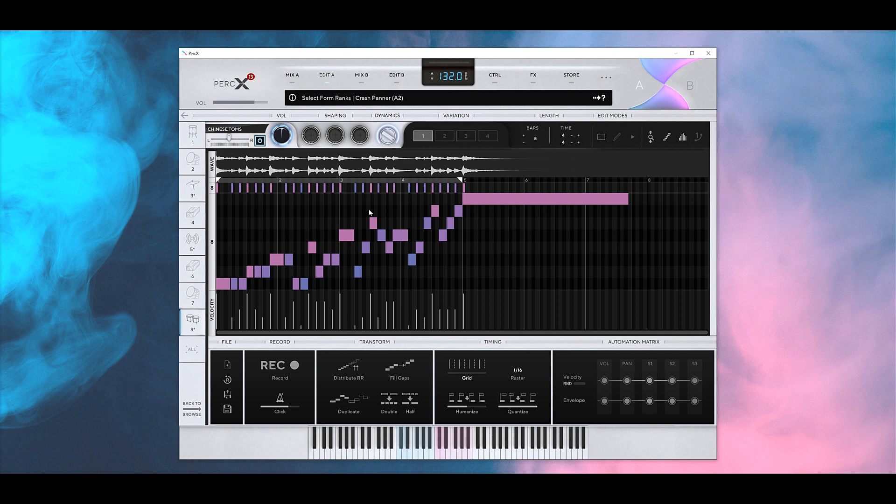
pyautogui.click(293, 82)
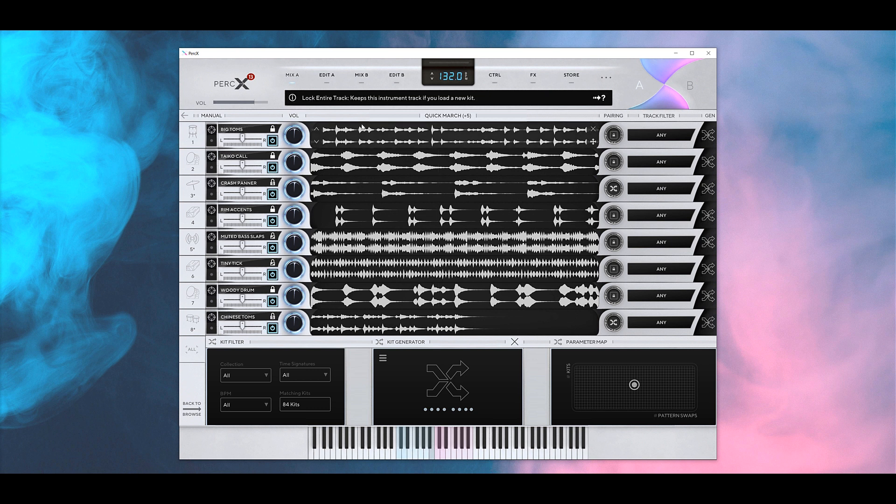
# - Unlock track 1 and regenerate it six times until Taiko Trio replaces Big Toms
pyautogui.click(272, 129)
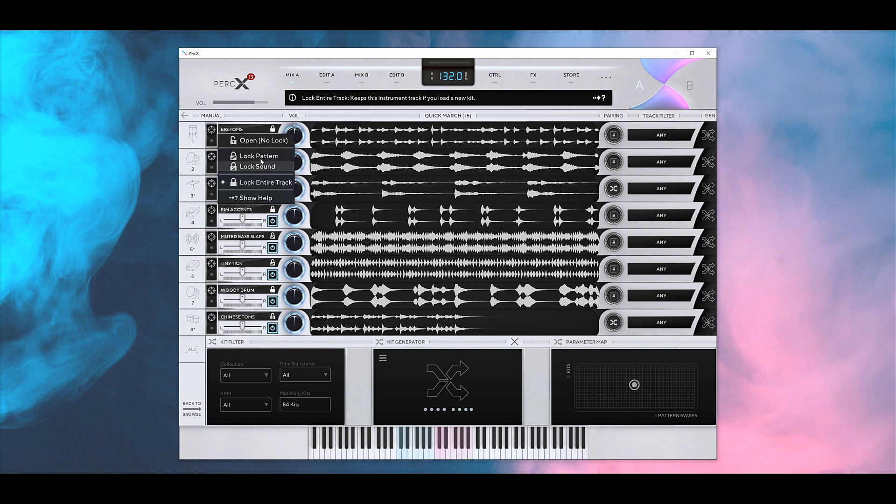
pyautogui.click(264, 139)
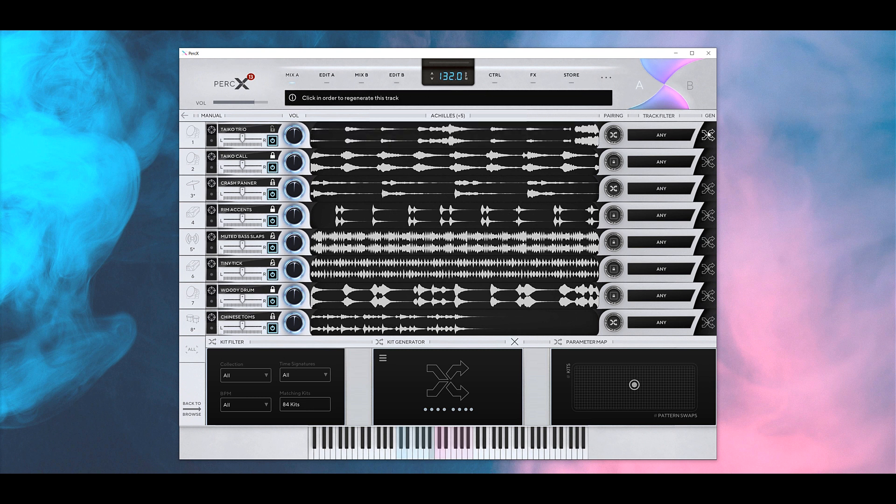
pyautogui.click(708, 136)
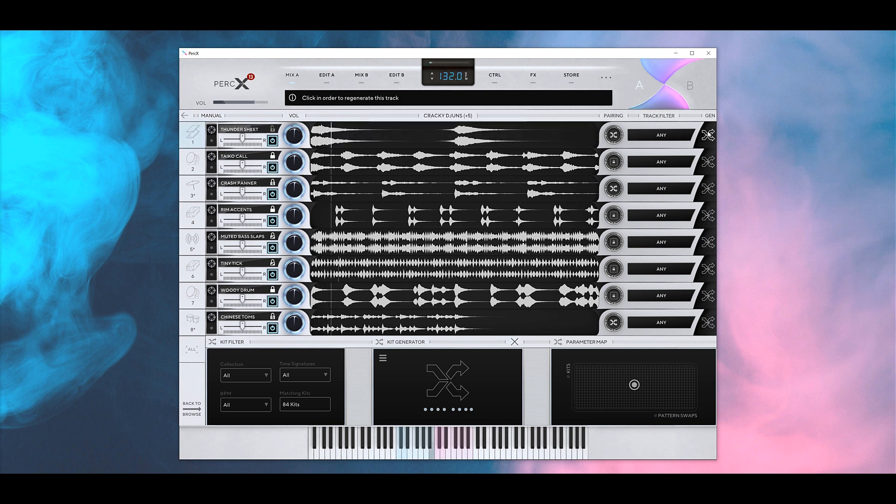
pyautogui.click(709, 135)
pyautogui.click(708, 135)
pyautogui.click(708, 135)
pyautogui.click(707, 136)
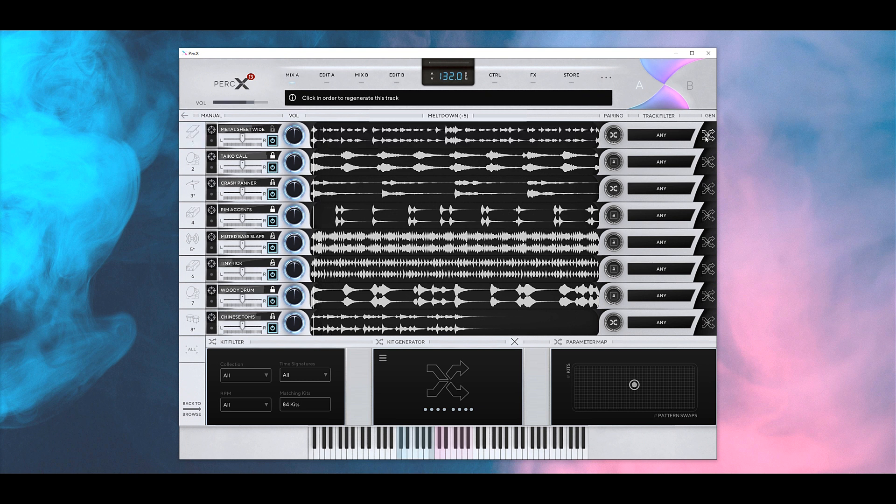
pyautogui.click(707, 136)
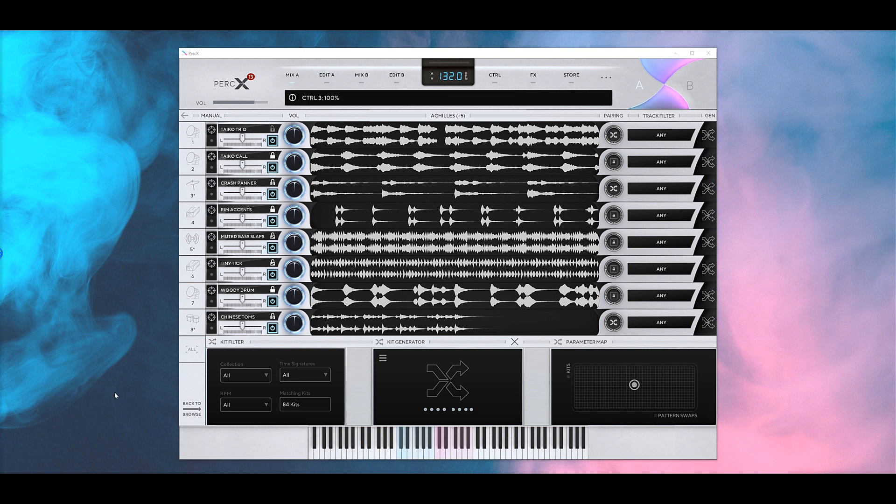
# - Try the Collection, Time Signature and BPM filters, applying a four-collection filter that leaves 50 kits
pyautogui.click(236, 371)
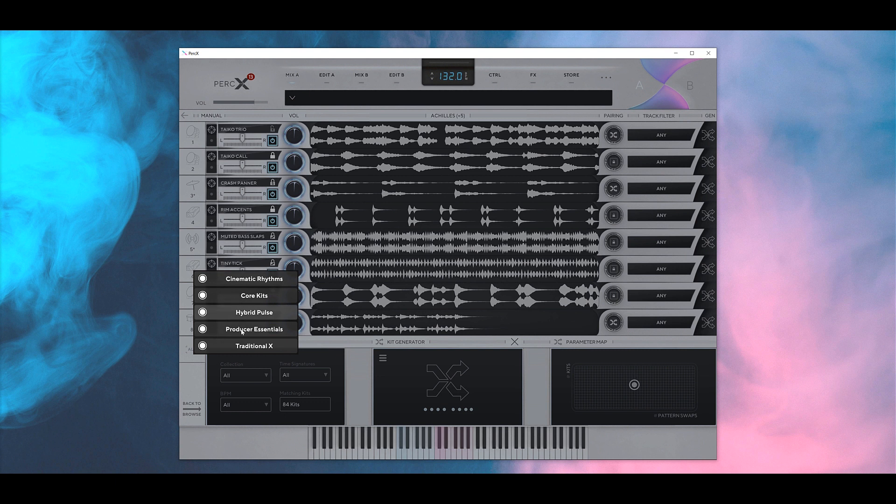
pyautogui.click(302, 378)
pyautogui.click(305, 355)
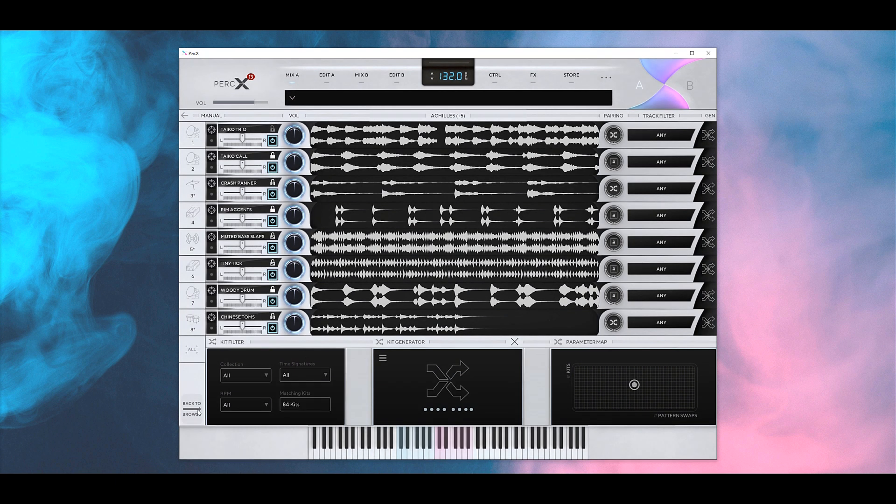
pyautogui.click(228, 406)
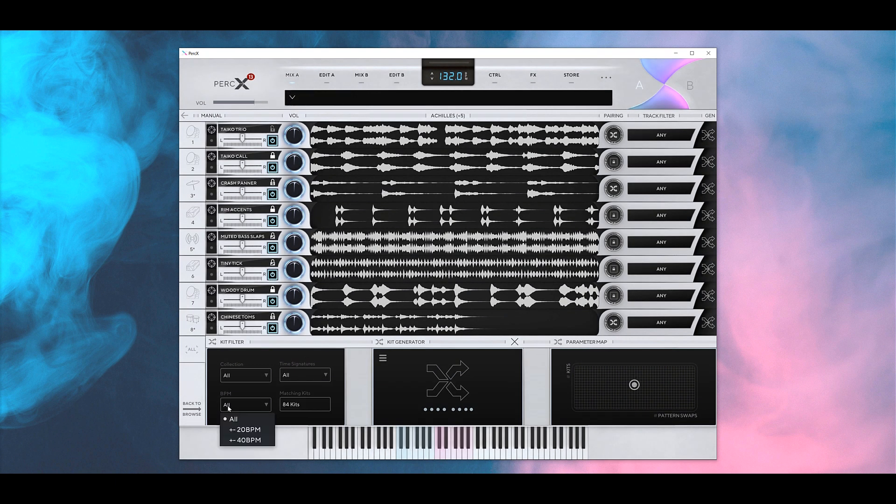
pyautogui.click(264, 388)
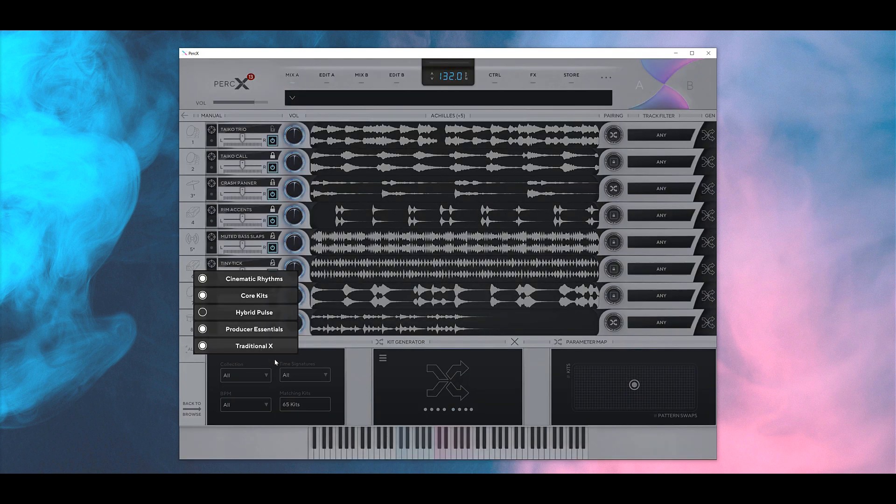
pyautogui.click(274, 359)
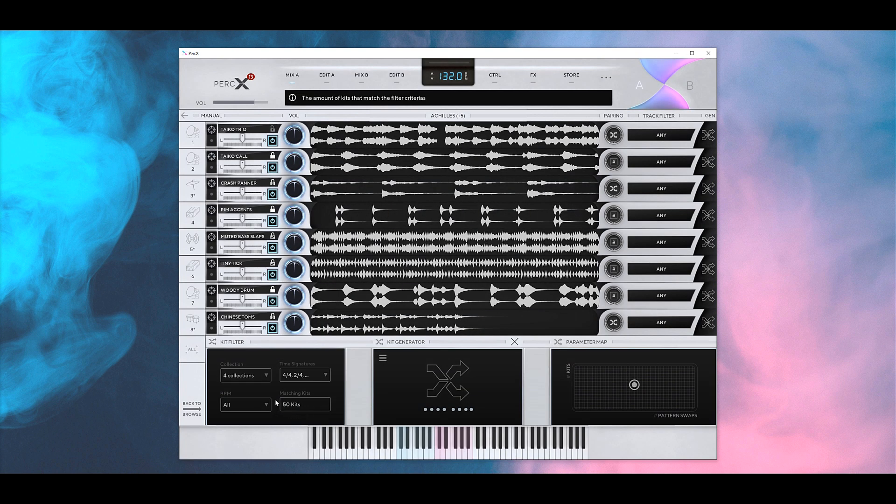
# - Reset filters to all 84 kits and set the Parameter Map to 1 source kit, 0% randomization
pyautogui.click(293, 376)
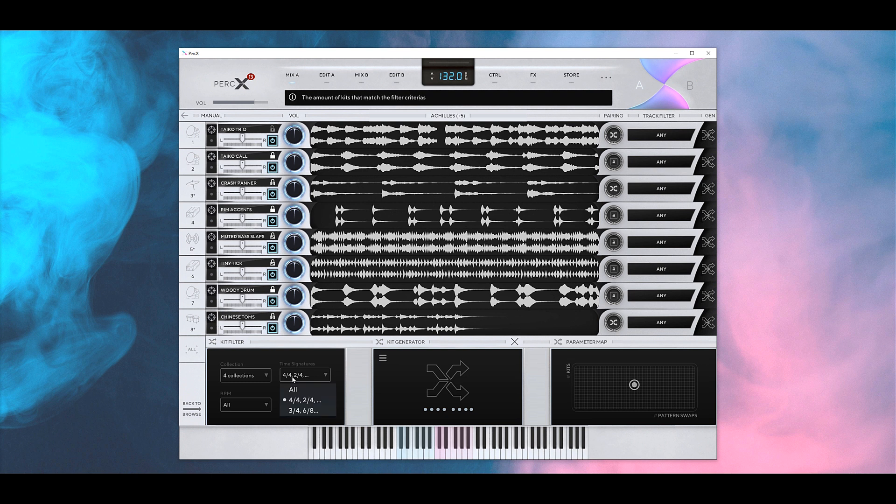
pyautogui.click(300, 388)
pyautogui.click(226, 374)
pyautogui.click(229, 310)
pyautogui.click(630, 388)
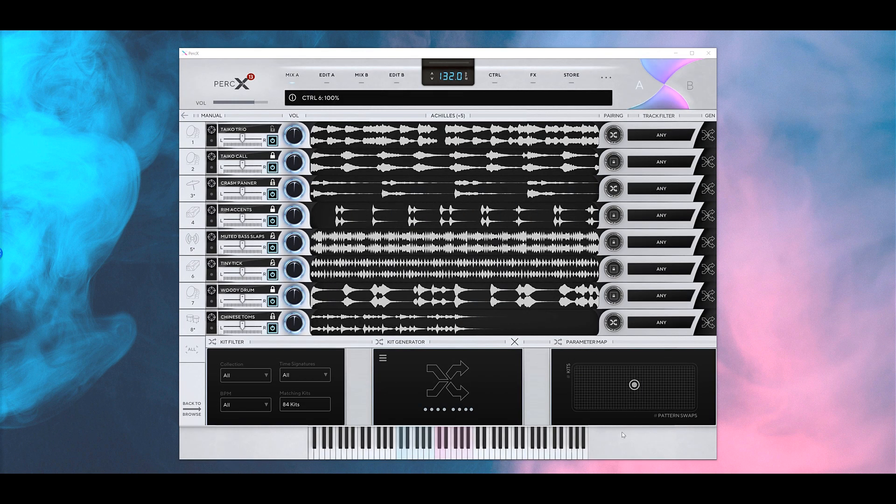
pyautogui.click(577, 407)
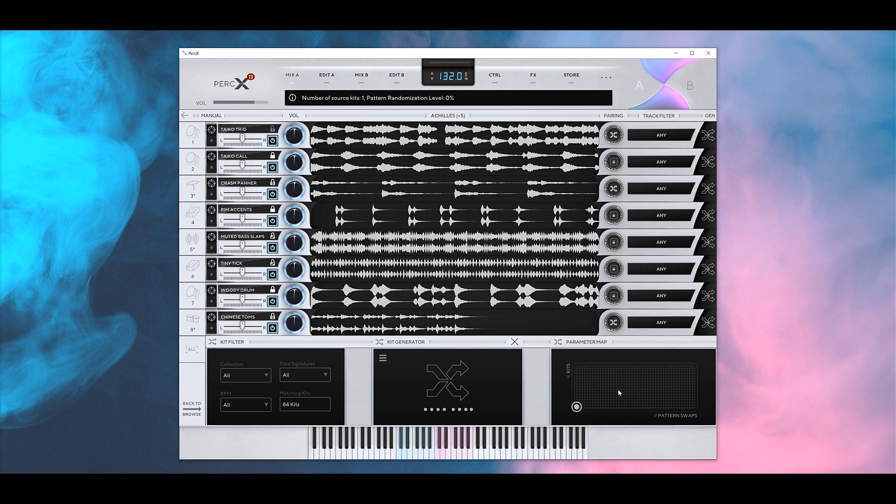
# - Drag the Parameter Map to 16 source kits with 100% pattern randomization
pyautogui.moveTo(618, 390); pyautogui.dragTo(696, 216)
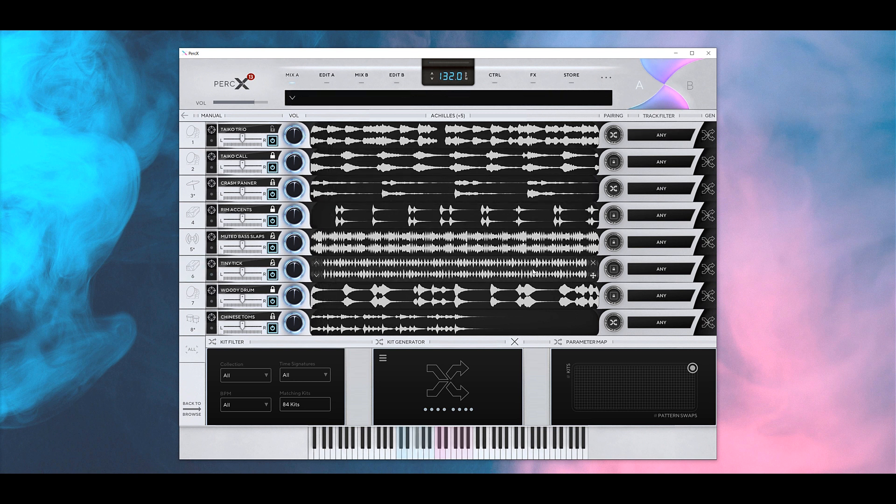
# - Unlock track 6 and regenerate it until it holds Muffled Flaps
pyautogui.click(707, 268)
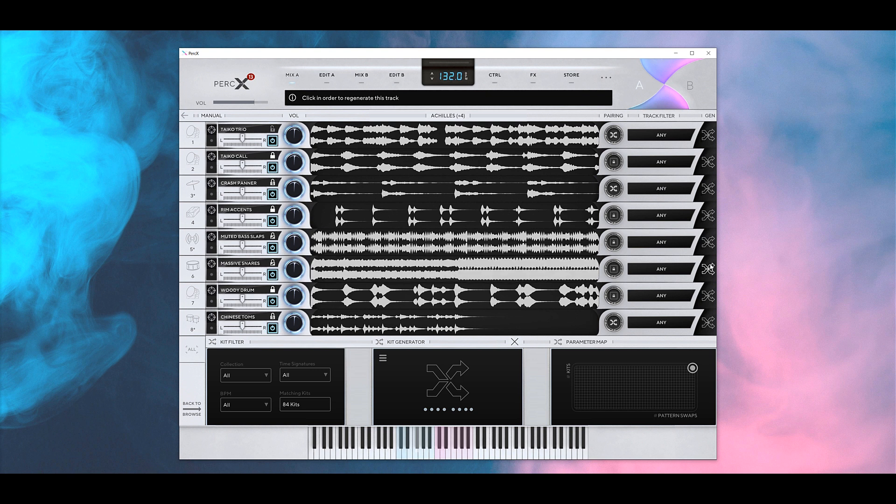
pyautogui.click(273, 263)
pyautogui.click(245, 272)
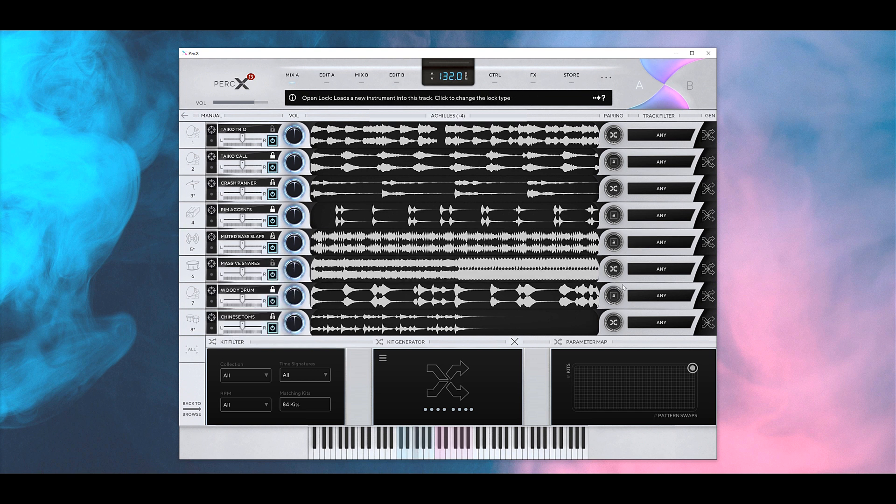
pyautogui.click(708, 269)
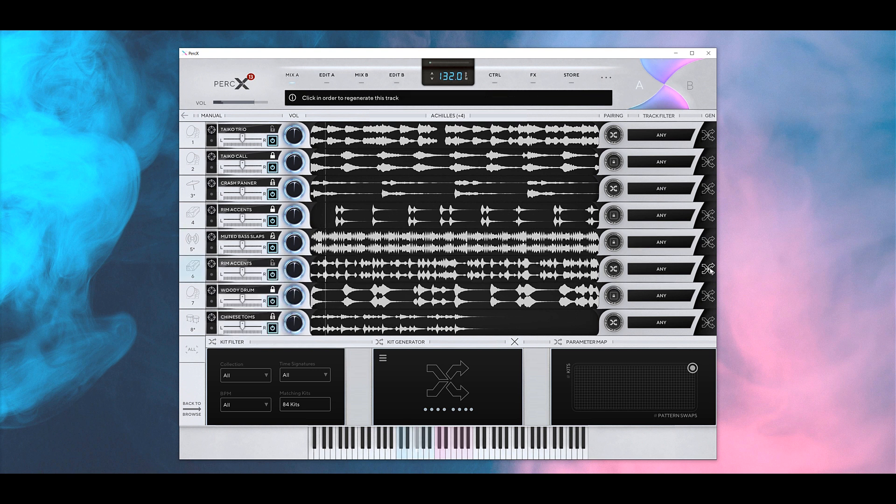
pyautogui.click(707, 268)
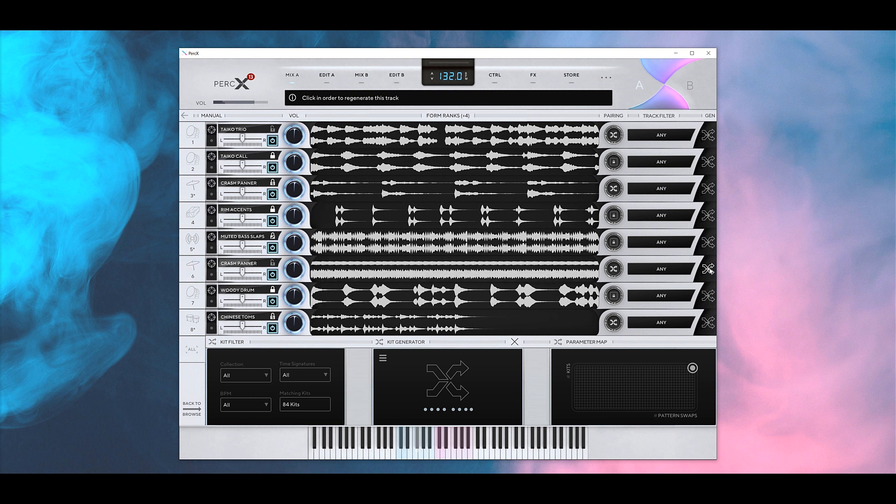
pyautogui.click(708, 269)
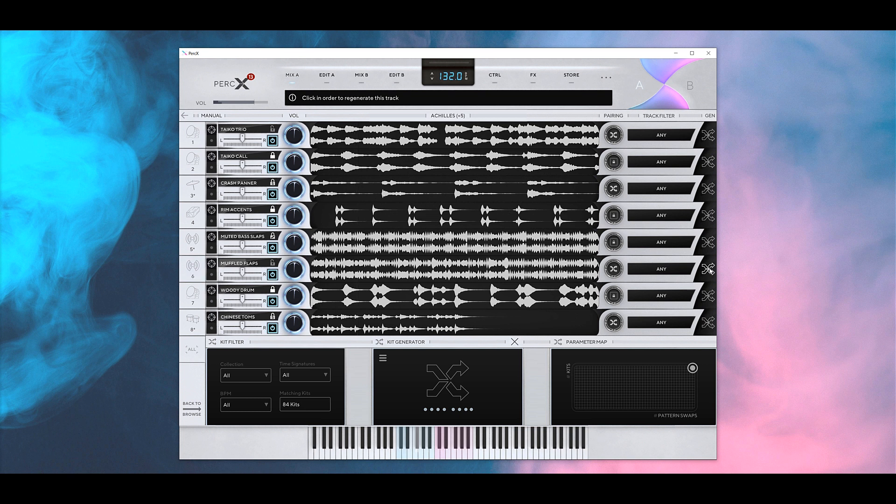
pyautogui.click(647, 270)
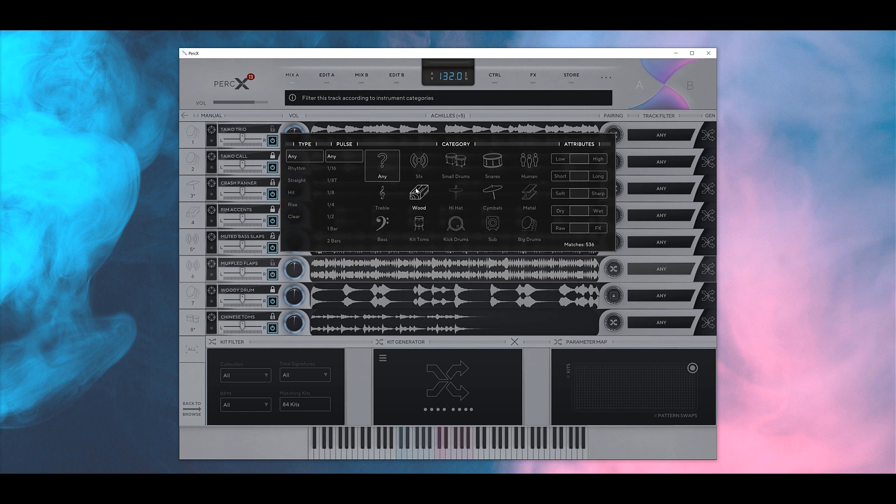
# - Set track 6's track filter to a 1/16 pulse, reading '1/16 ANY'
pyautogui.click(598, 160)
pyautogui.click(581, 162)
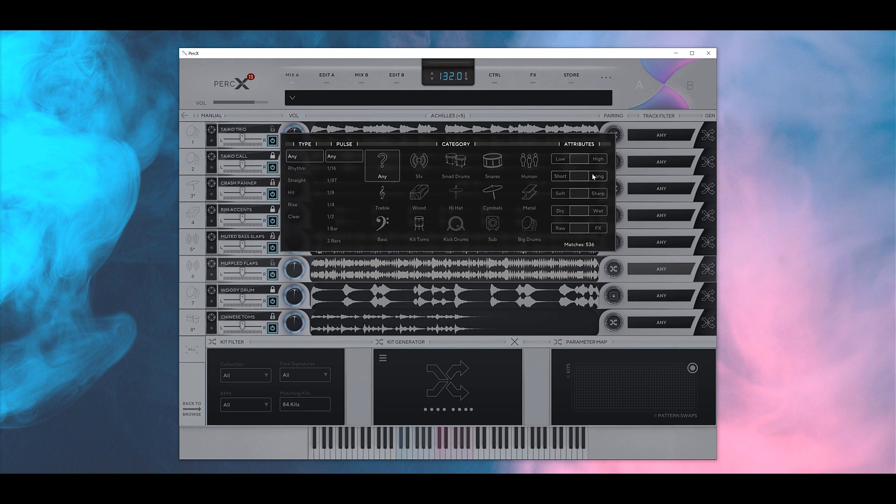
pyautogui.click(385, 191)
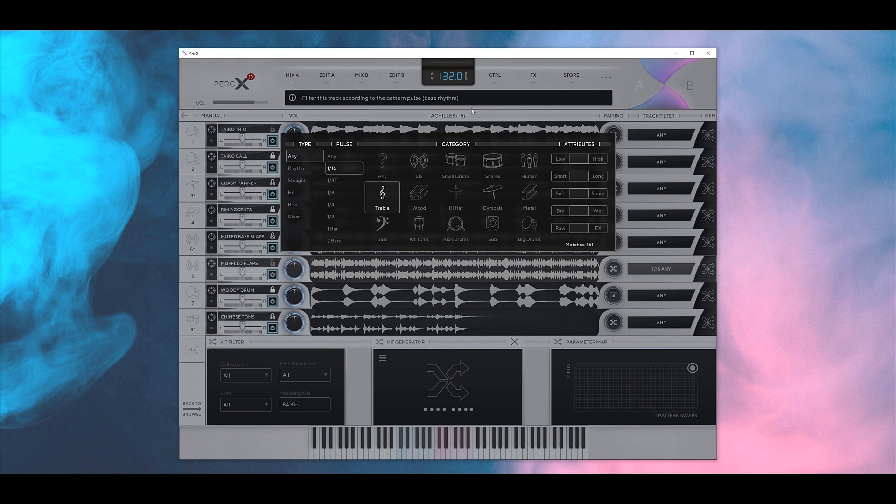
# - Regenerate track 6 under its 1/16 filter until it gets Metal Ticker, then raise its volume
pyautogui.click(709, 268)
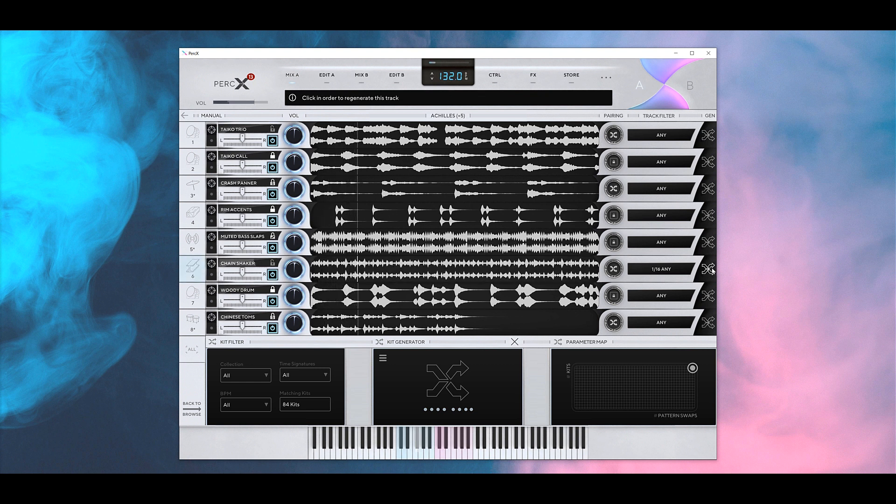
pyautogui.click(709, 268)
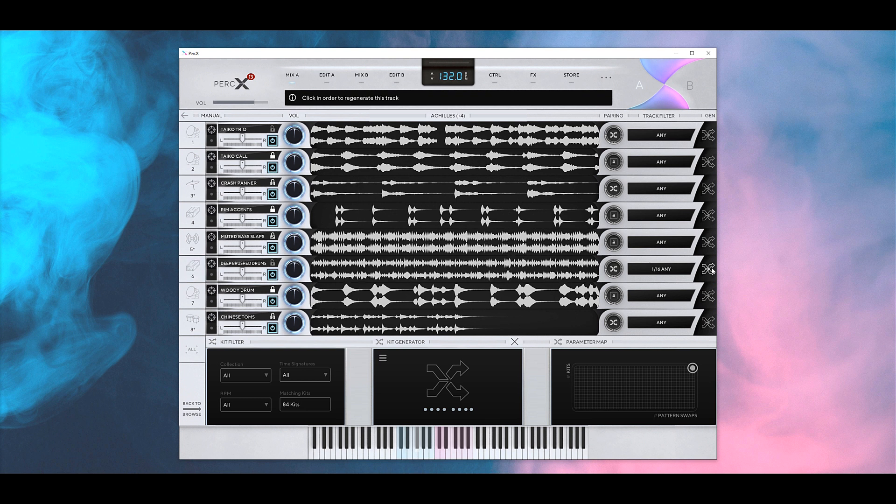
pyautogui.click(709, 269)
pyautogui.click(709, 268)
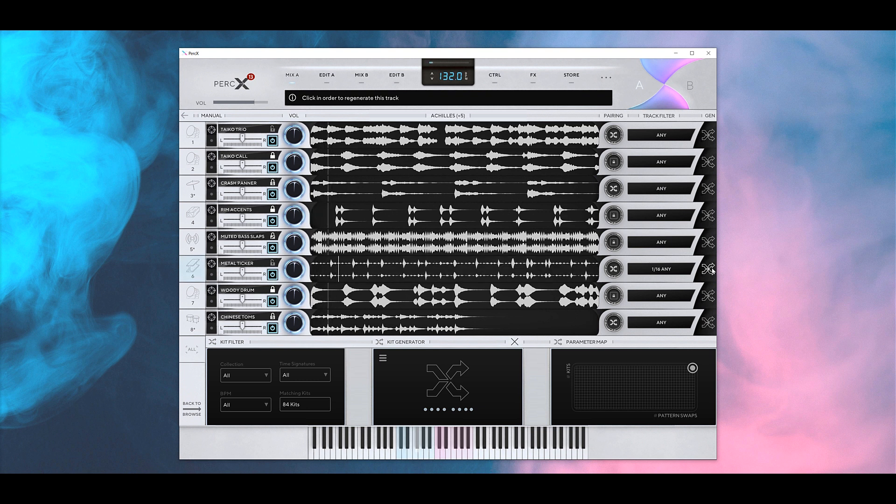
pyautogui.moveTo(294, 269); pyautogui.dragTo(294, 251)
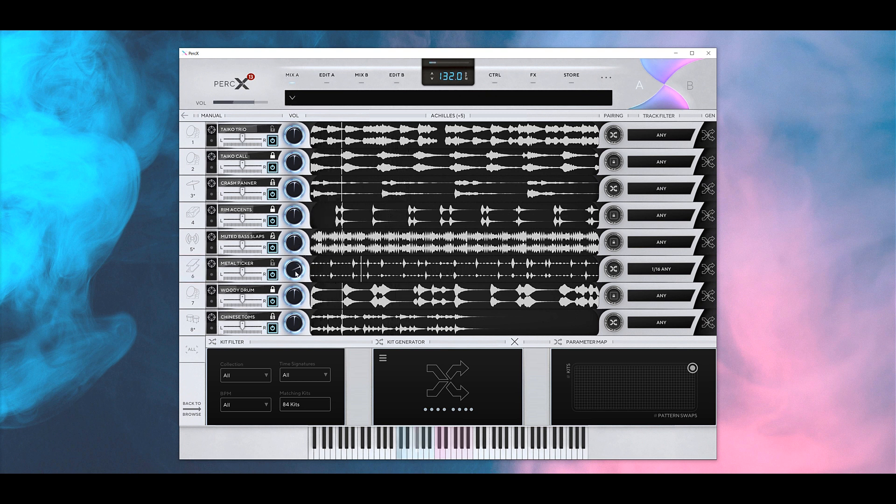
# - Keep regenerating track 6 until it settles on Subtle St Ticks
pyautogui.click(711, 273)
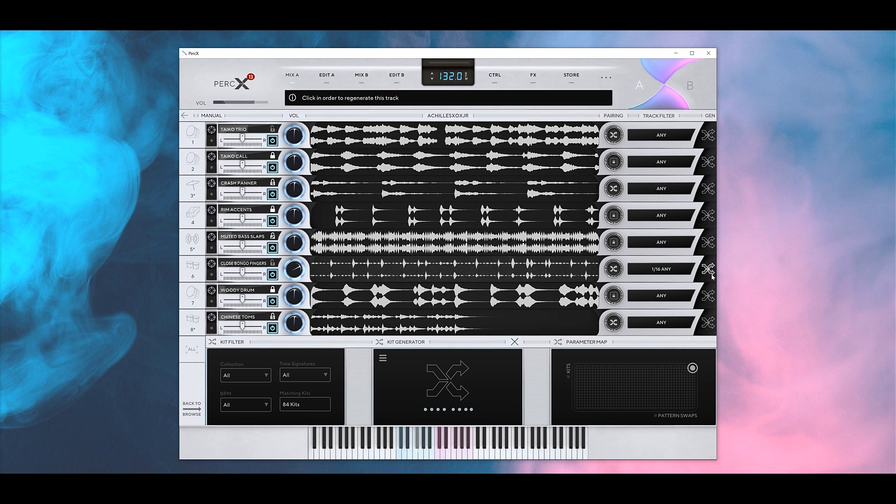
pyautogui.click(709, 270)
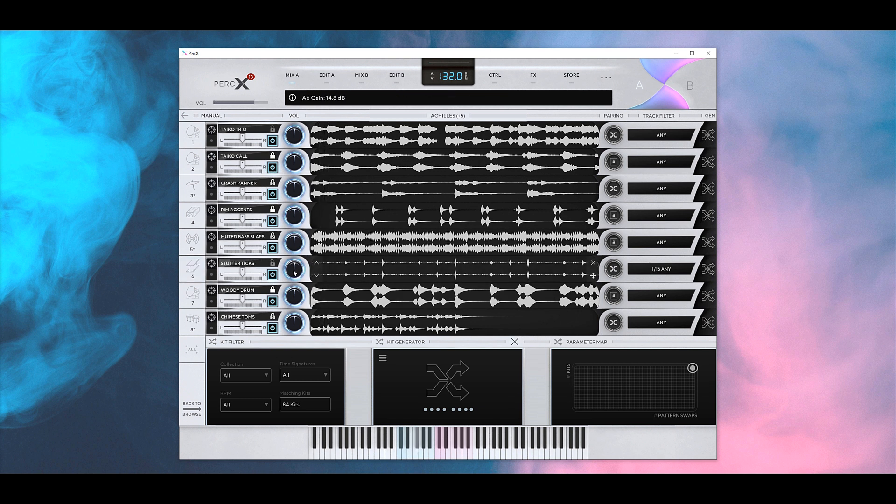
pyautogui.click(705, 270)
pyautogui.click(705, 271)
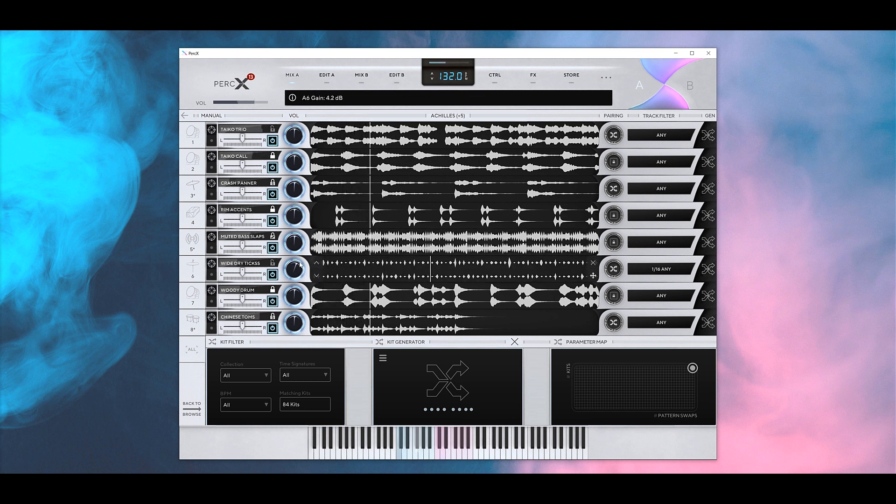
pyautogui.click(706, 270)
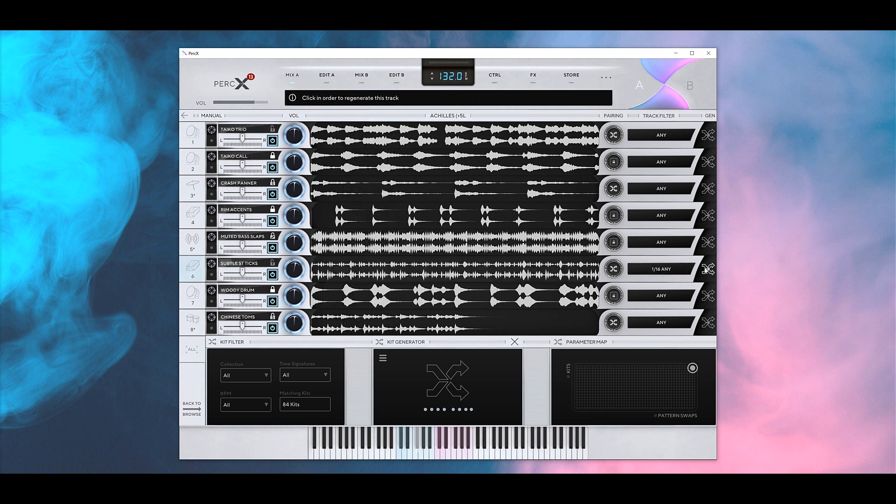
# - Cycle track 6 through new instruments until High Sticks loads, then set its gain to -2.9 dB
pyautogui.click(706, 270)
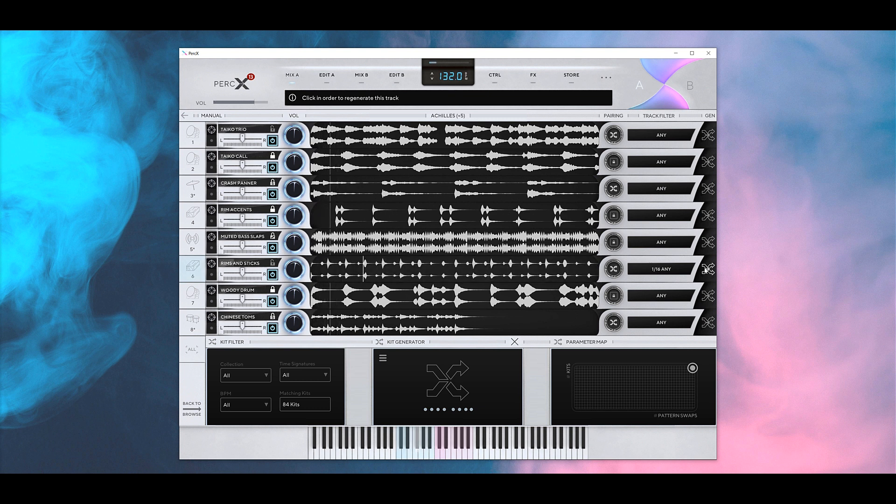
pyautogui.moveTo(293, 269); pyautogui.dragTo(287, 256)
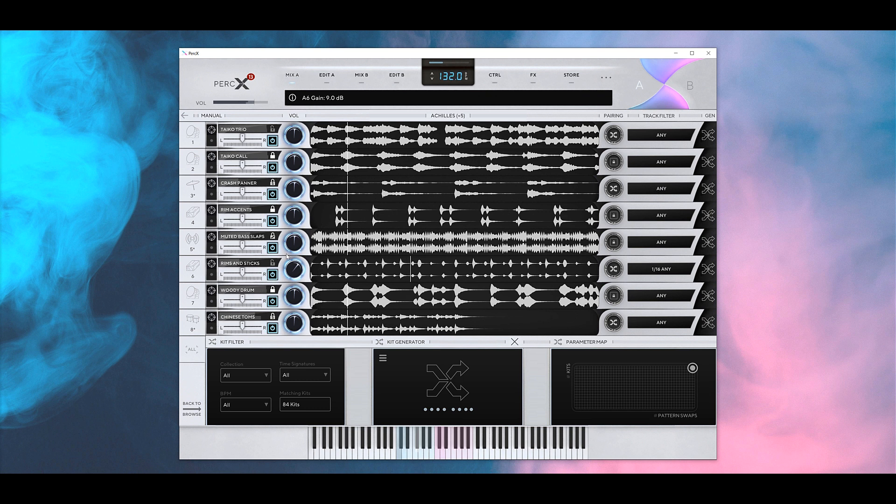
pyautogui.click(707, 269)
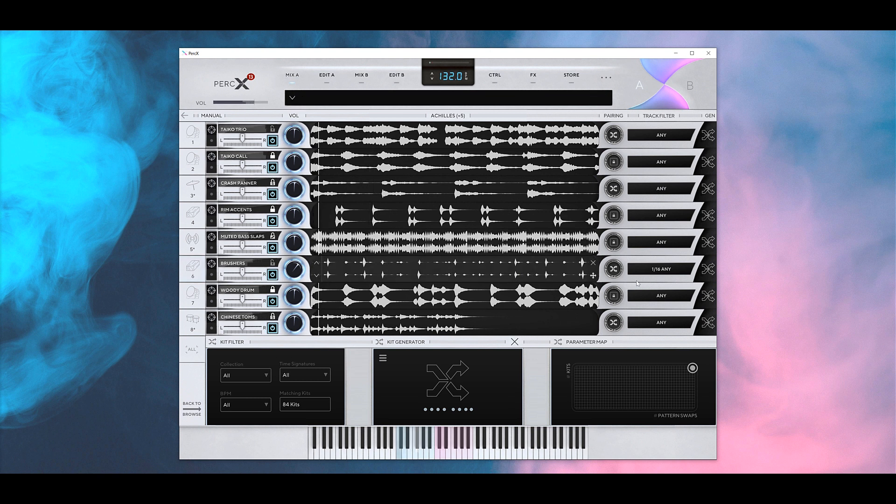
pyautogui.doubleClick(296, 271)
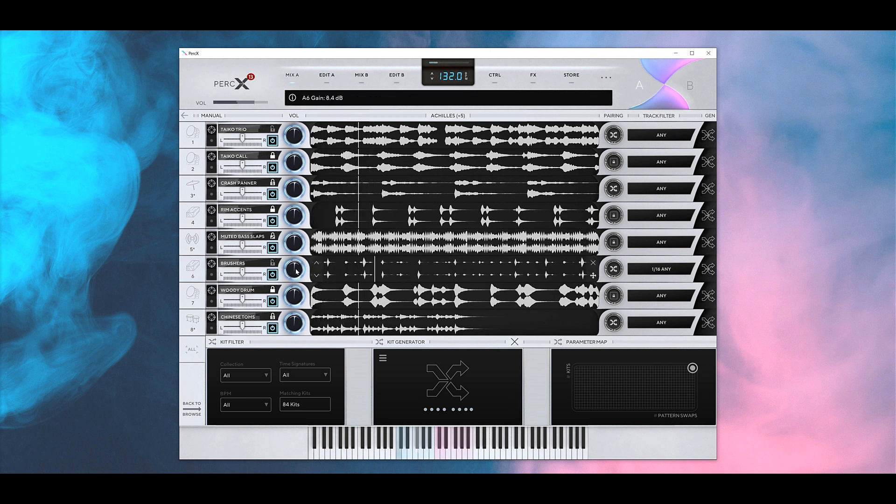
pyautogui.click(322, 263)
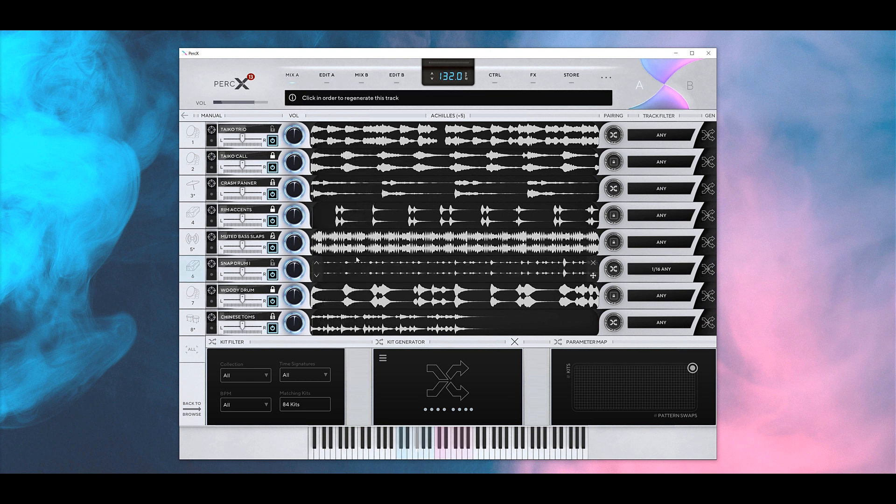
pyautogui.click(705, 273)
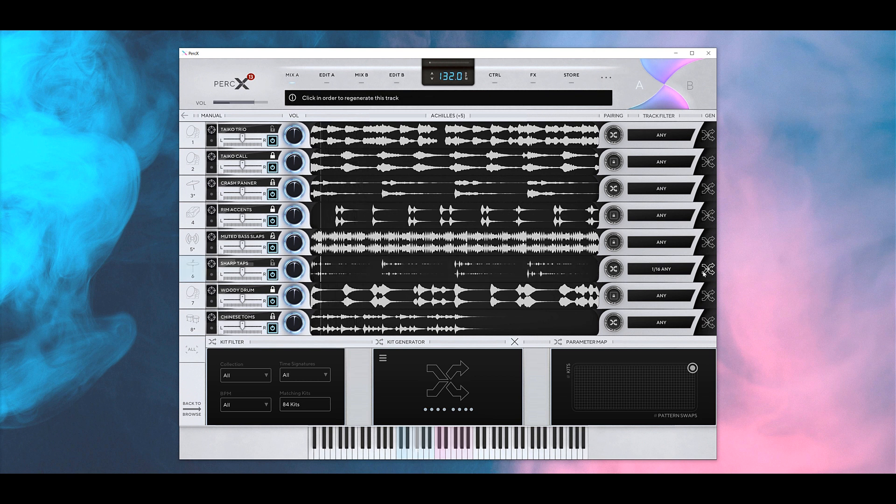
pyautogui.click(704, 272)
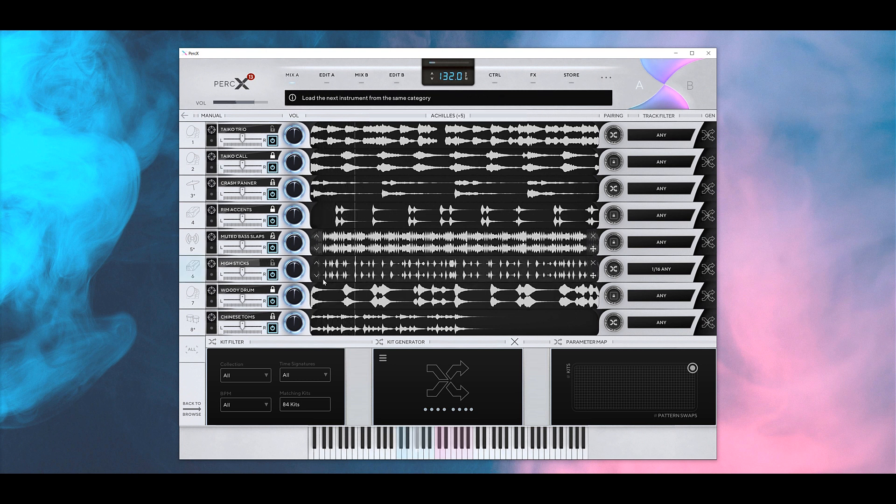
pyautogui.moveTo(295, 269); pyautogui.dragTo(293, 274)
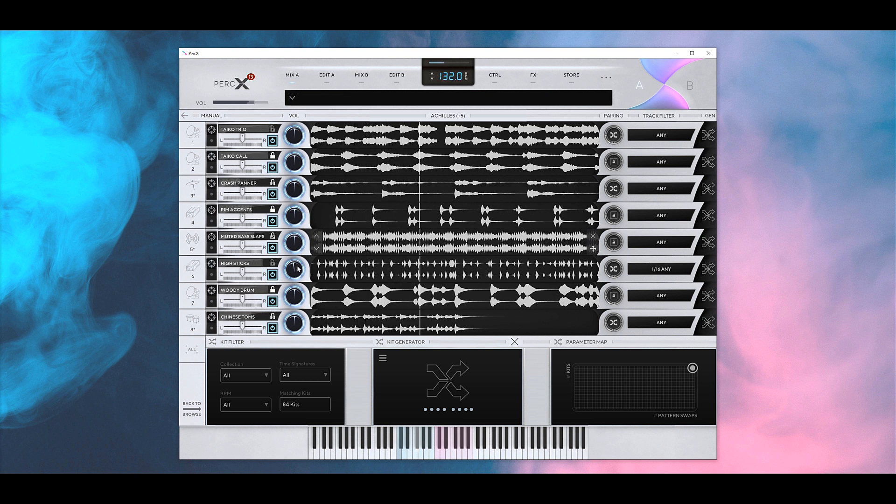
# - Show the filter rules for track 4 (Rim Accents), listing 536 matching sounds
pyautogui.moveTo(426, 148)
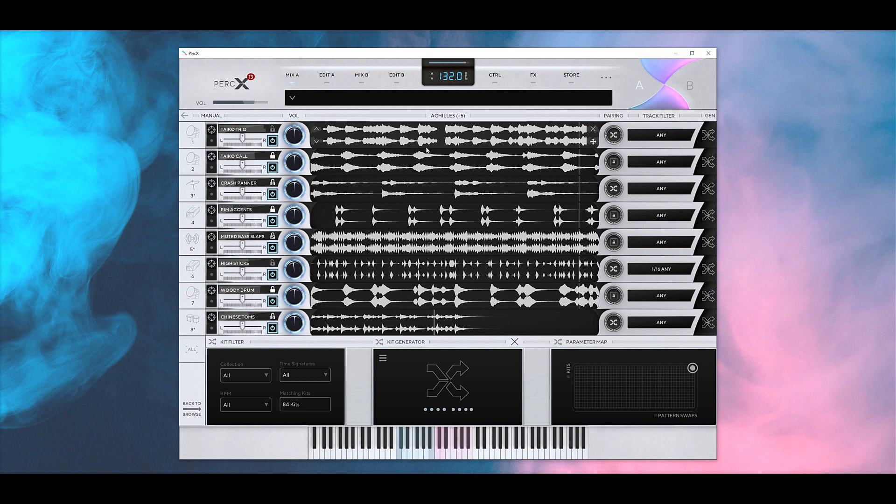
pyautogui.moveTo(352, 256)
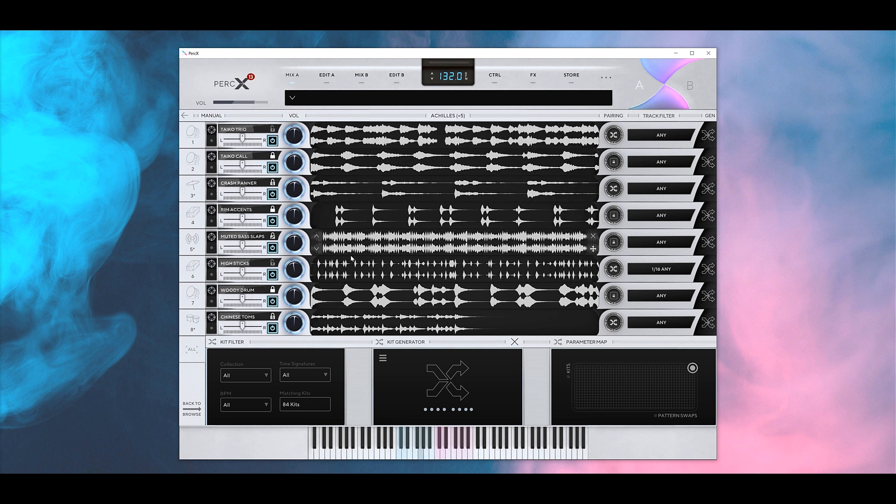
pyautogui.moveTo(541, 124)
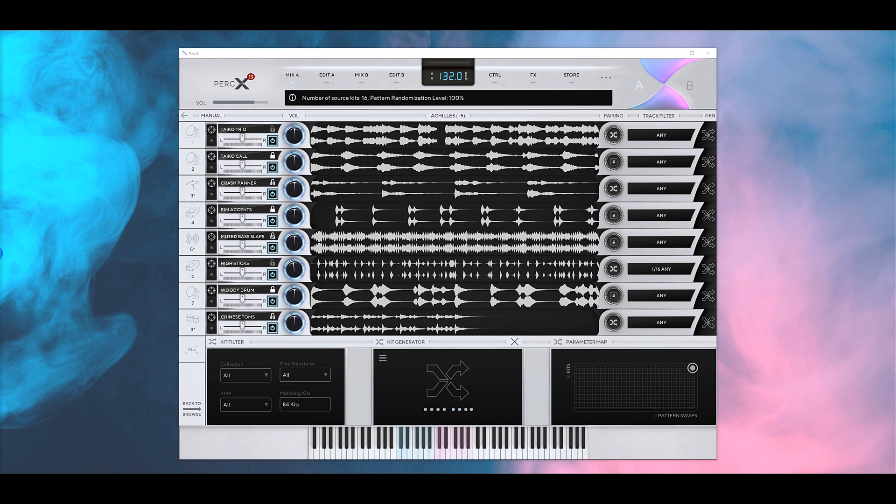
pyautogui.click(629, 214)
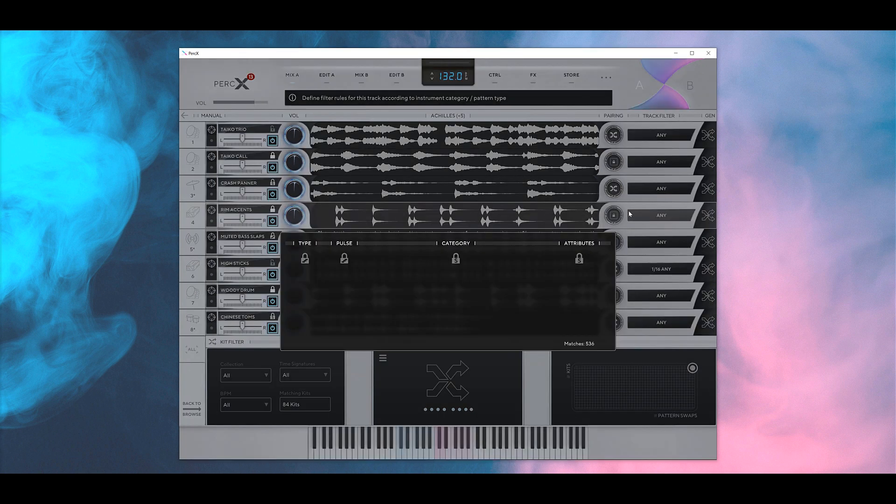
# - Unlock Rim Accents on track 4 and filter it to Big Drums, replacing it with Big Toms
pyautogui.click(367, 220)
pyautogui.click(273, 211)
pyautogui.click(260, 261)
pyautogui.click(665, 217)
pyautogui.click(530, 324)
pyautogui.click(708, 216)
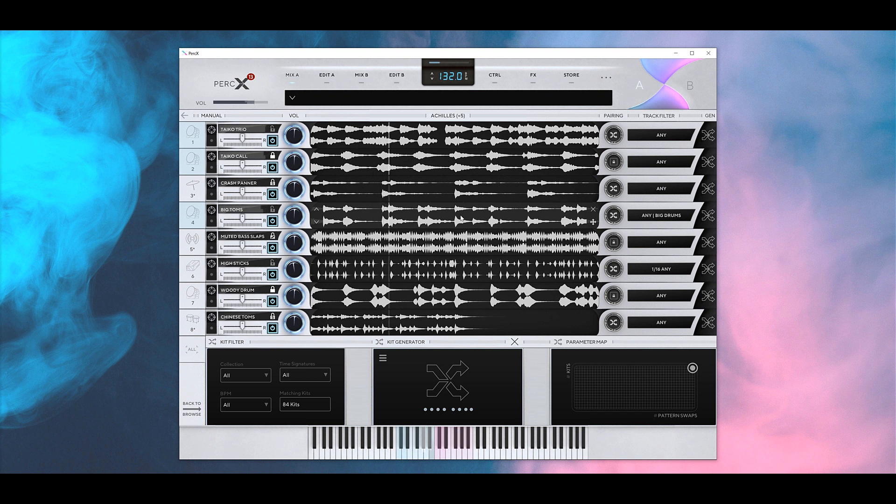
# - Lock the Big Toms sound and pair it with Taiko Trio as its source pattern
pyautogui.click(272, 210)
pyautogui.click(272, 247)
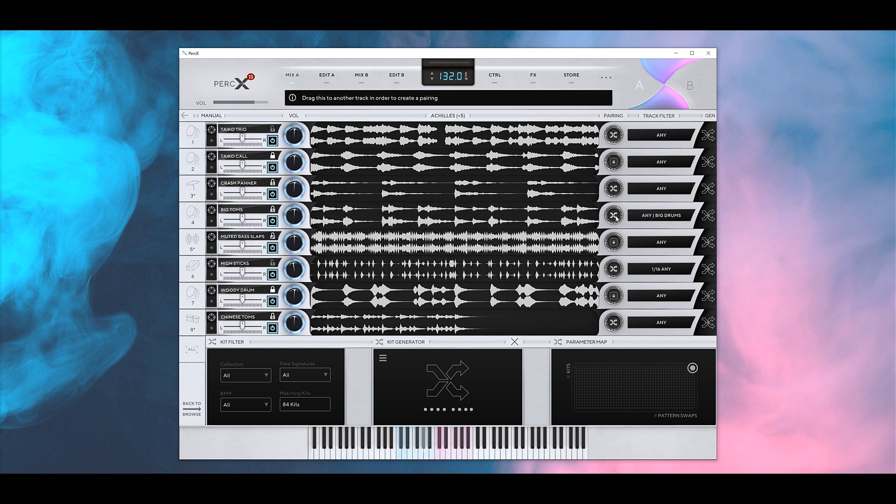
pyautogui.click(614, 215)
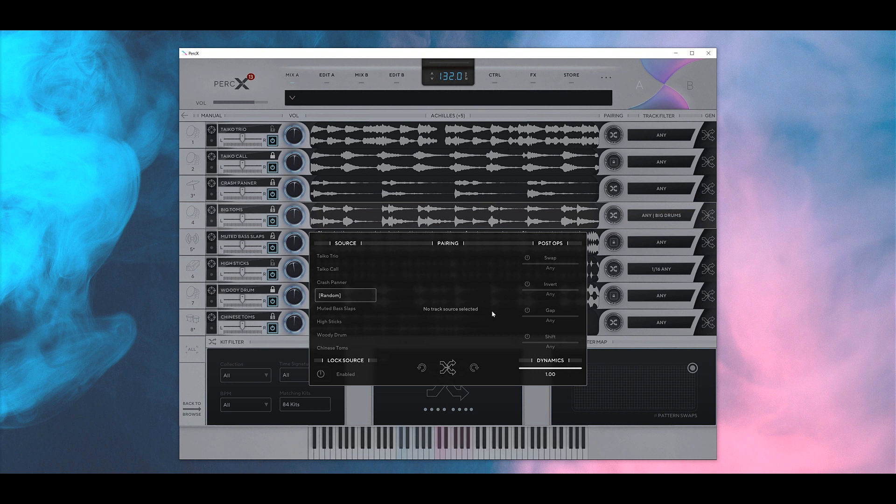
pyautogui.click(335, 259)
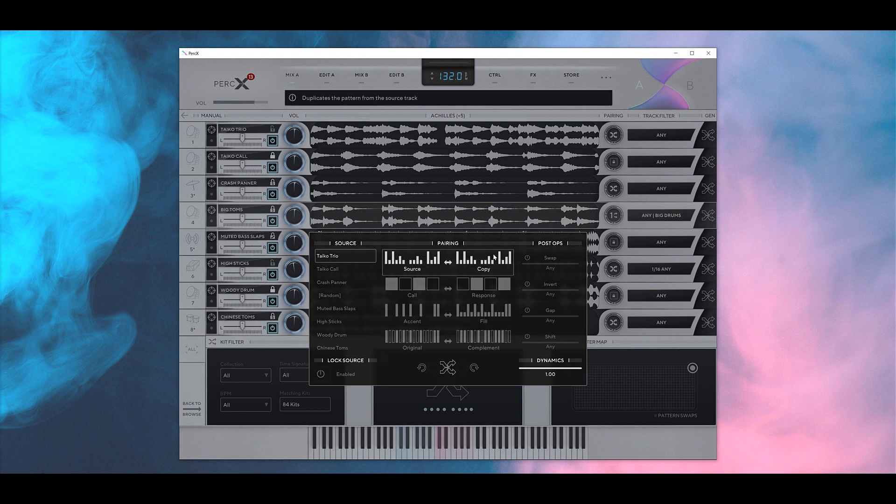
pyautogui.click(539, 215)
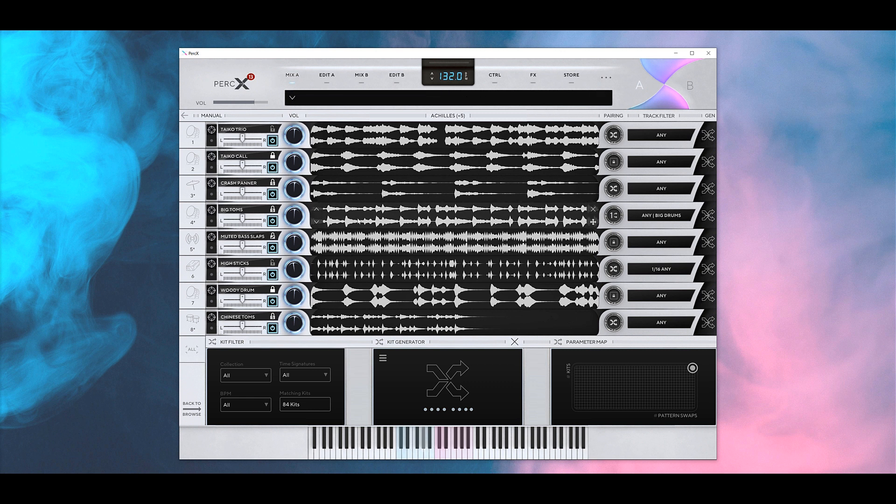
# - Play the kit and set the Big Toms pairing to Call/Response
pyautogui.press('space')
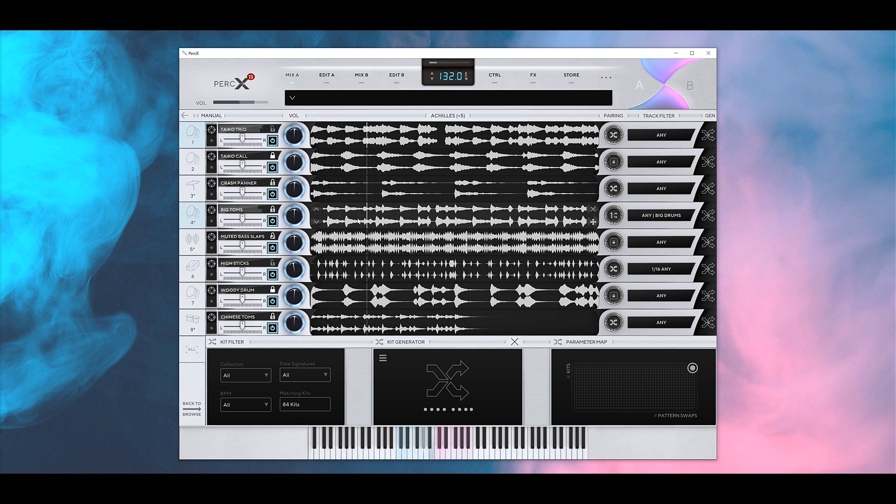
pyautogui.click(613, 215)
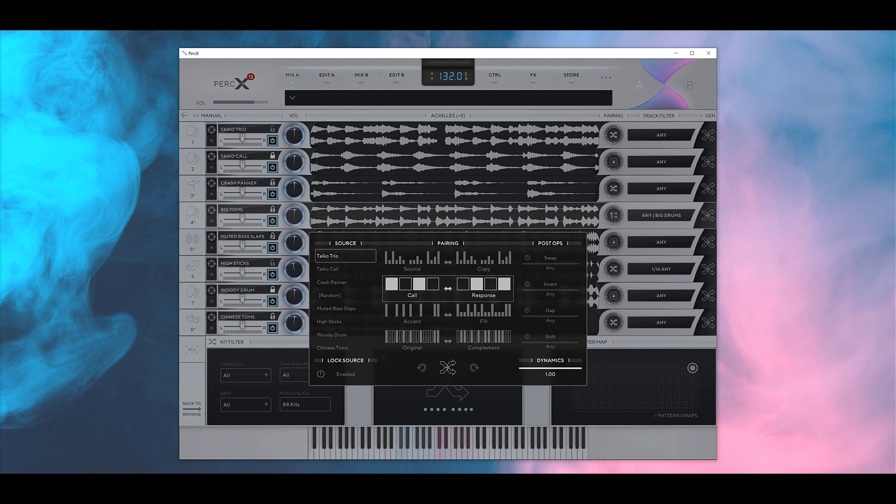
pyautogui.click(541, 215)
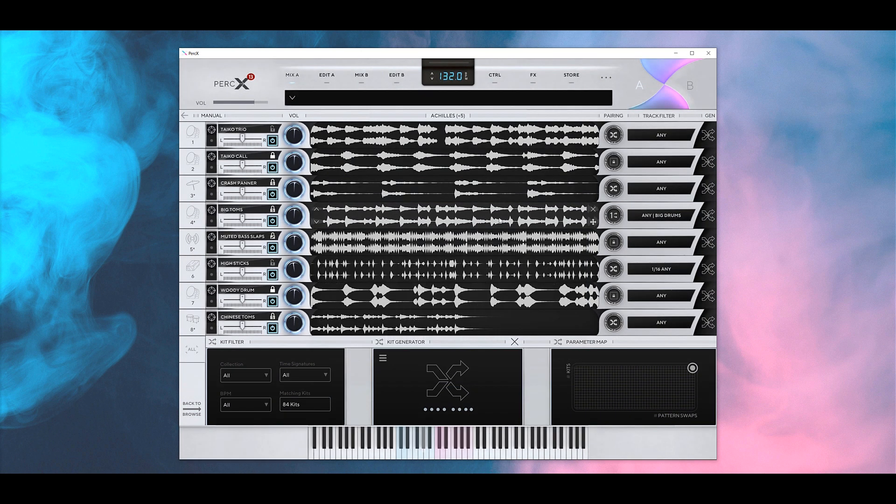
# - Regenerate the Big Toms pattern on track 4 and the Taiko Trio pattern on track 1
pyautogui.click(709, 215)
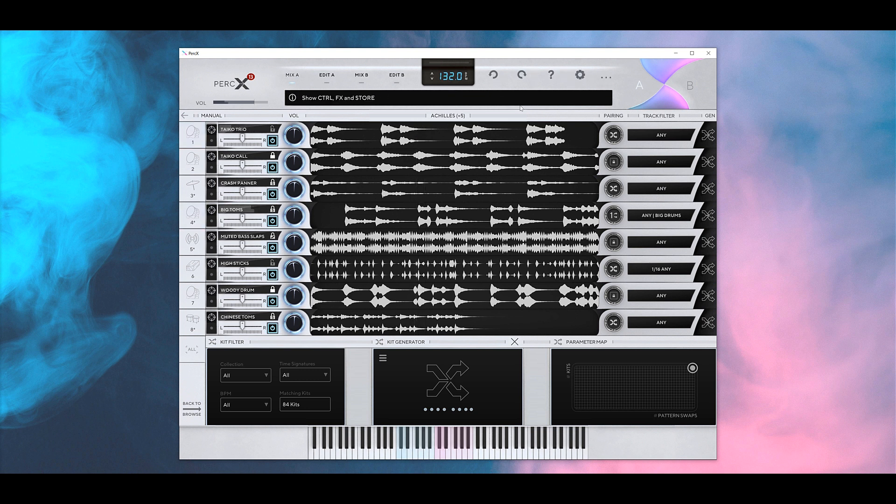
pyautogui.click(707, 134)
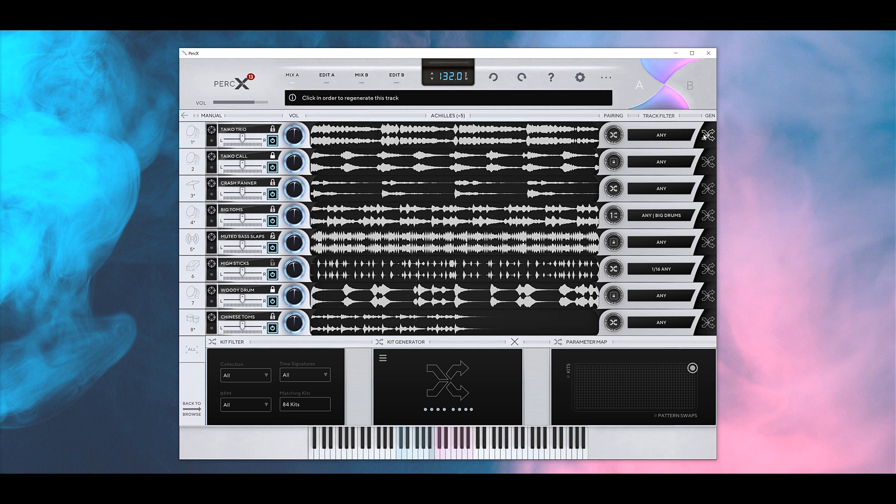
# - Regenerate Taiko Trio several times and Big Toms once, then show Big Toms' Accent/Fill pairing settings
pyautogui.click(705, 136)
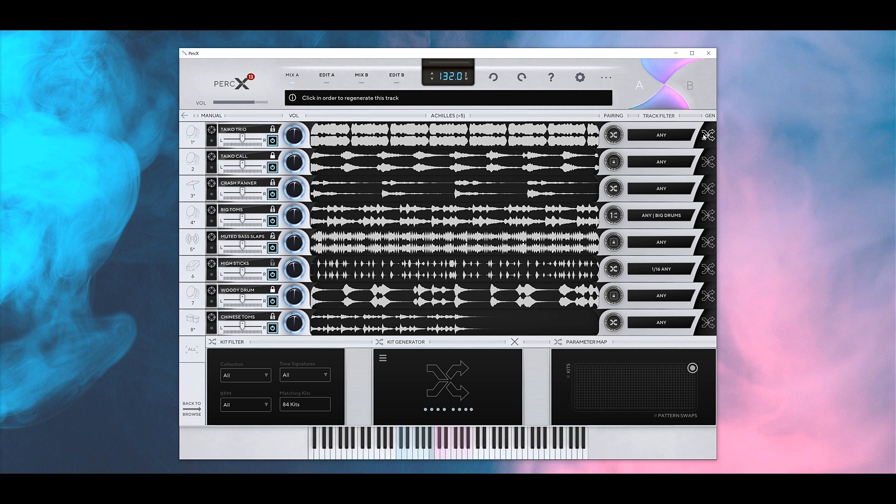
pyautogui.click(704, 136)
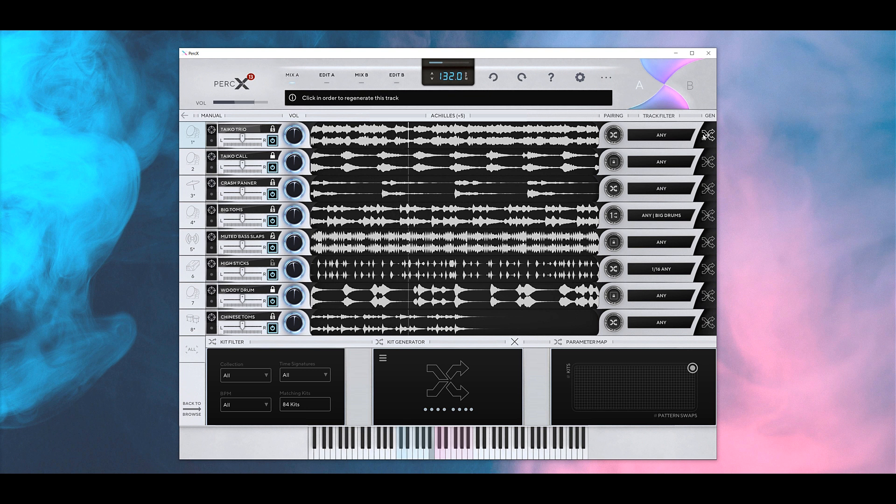
pyautogui.click(616, 217)
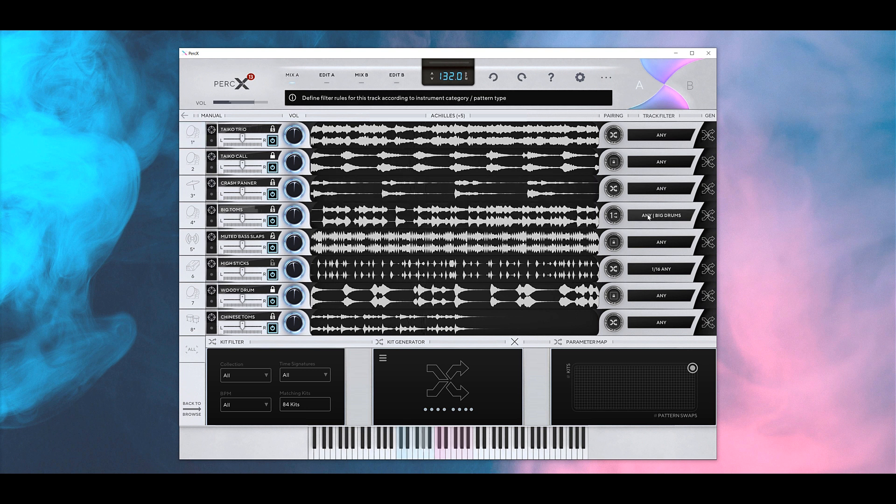
pyautogui.click(703, 137)
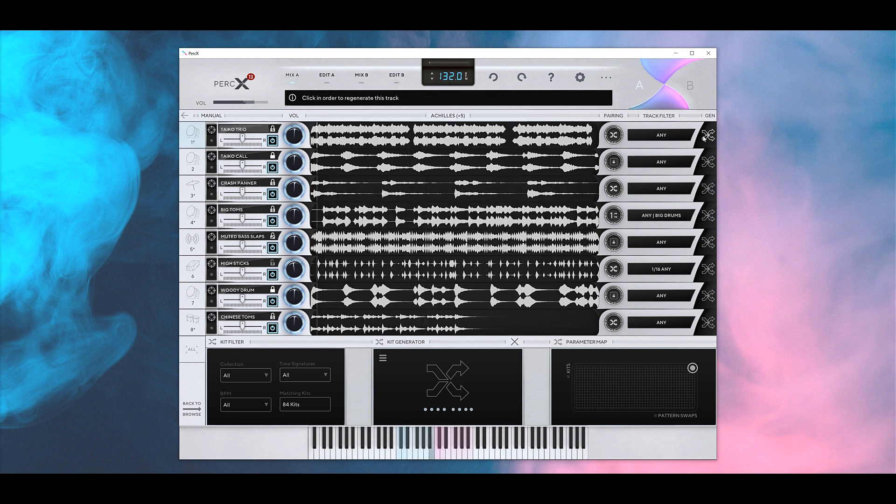
pyautogui.click(704, 137)
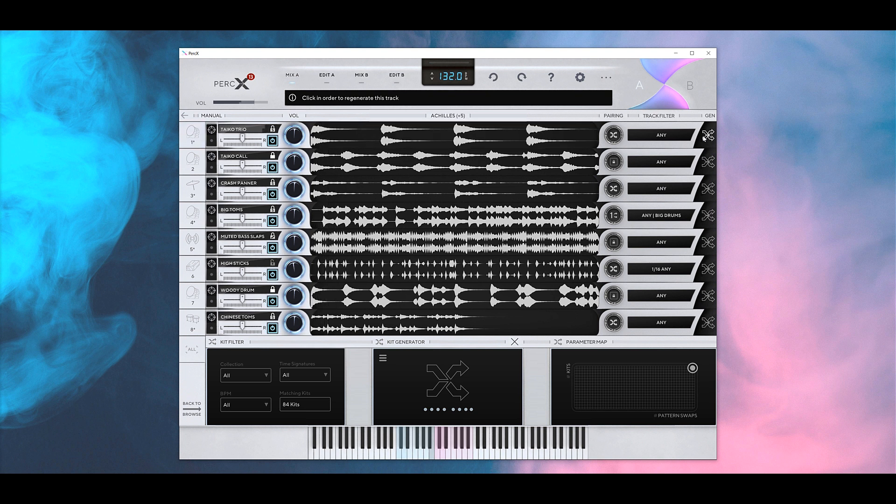
pyautogui.click(703, 137)
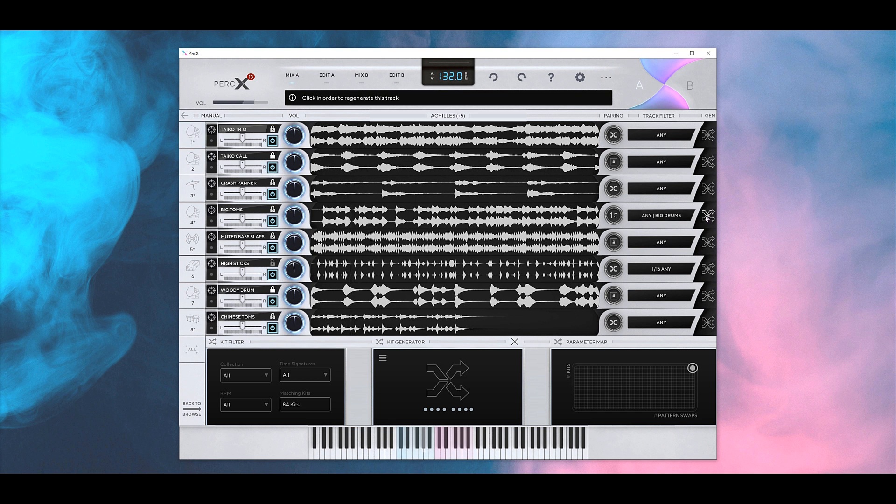
pyautogui.click(613, 215)
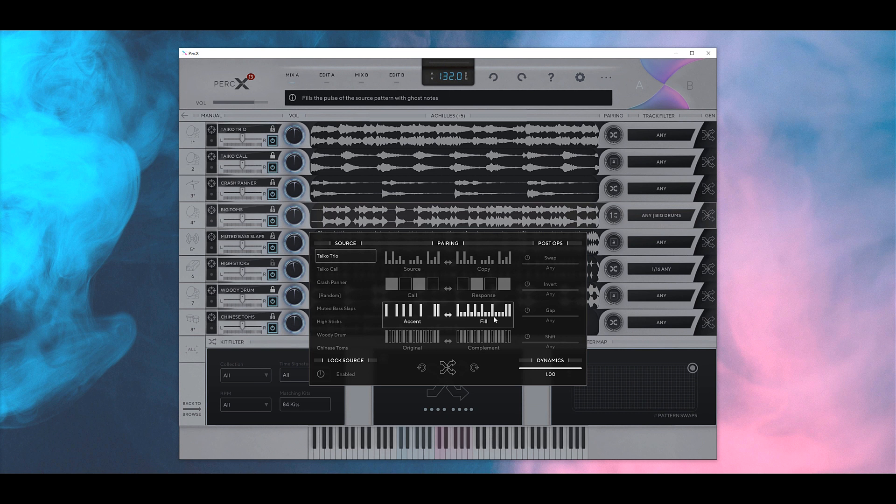
# - Switch Big Toms' pairing from Accent/Fill to Original/Complement for a sparse complementary rhythm
pyautogui.click(708, 215)
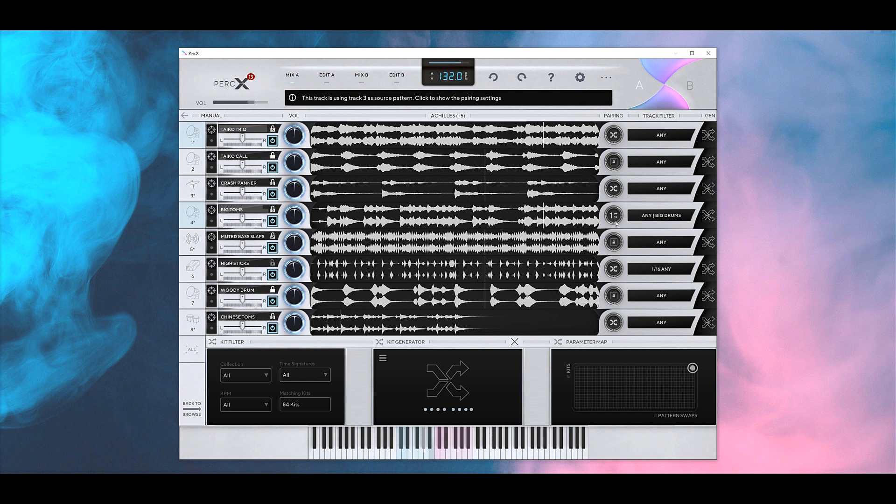
pyautogui.click(613, 215)
pyautogui.click(403, 347)
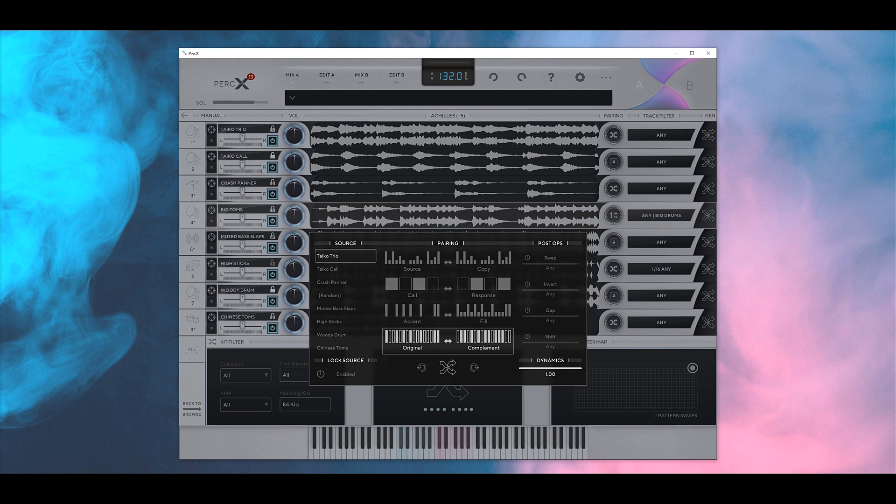
pyautogui.click(224, 230)
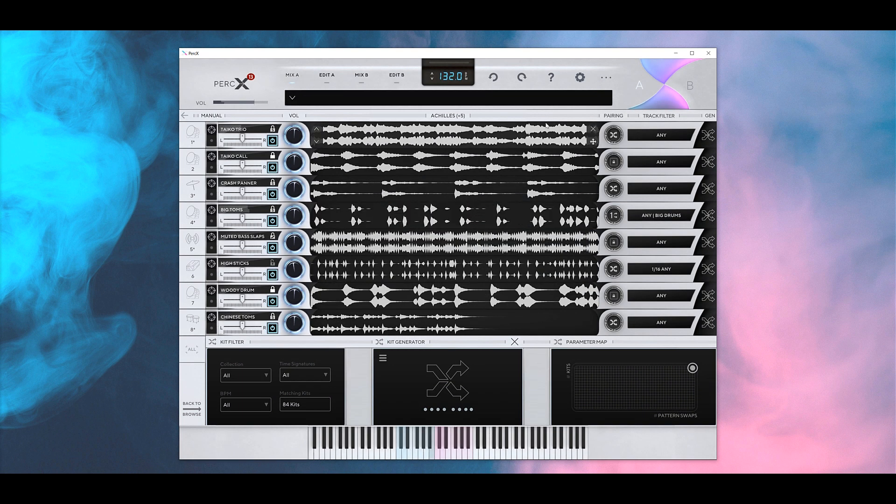
# - Regenerate track 1, then enable the Invert post-op with 2 Bars slices in a track's pairing
pyautogui.click(709, 135)
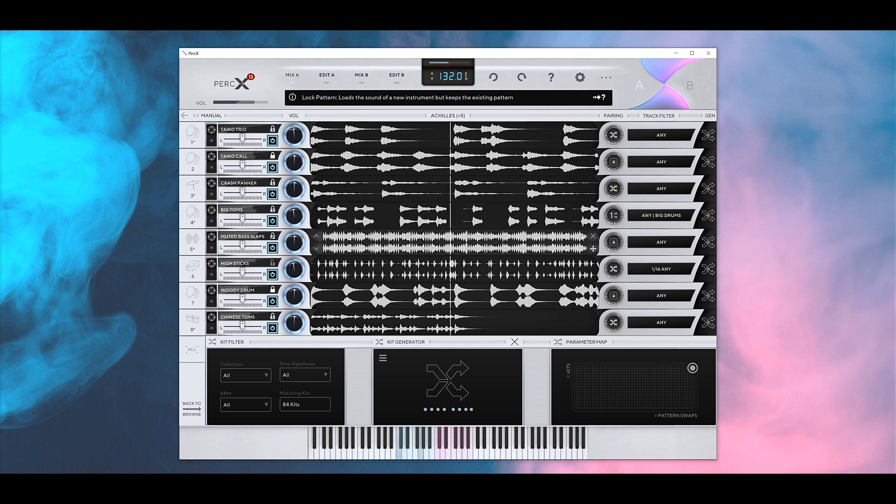
pyautogui.click(614, 215)
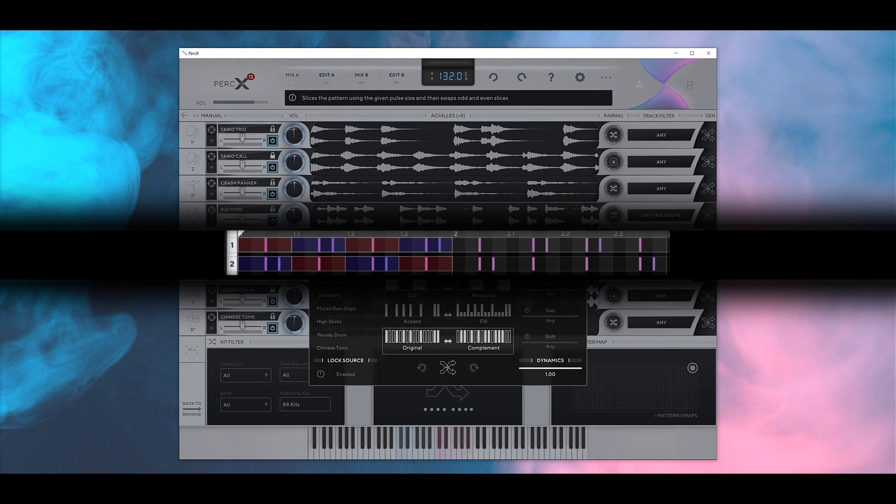
pyautogui.click(527, 285)
pyautogui.moveTo(530, 295); pyautogui.dragTo(555, 295)
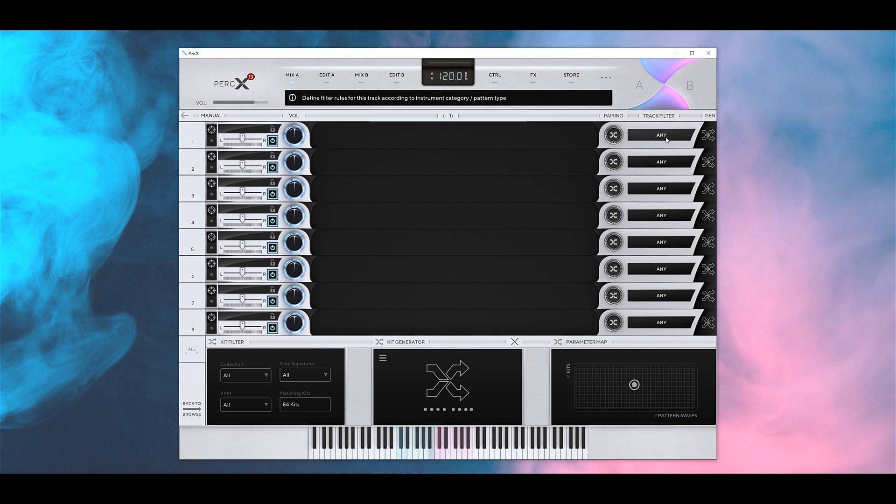
# - Show track 1's filter rules, with type, pulse and category at Any and 536 matching sounds
pyautogui.click(661, 135)
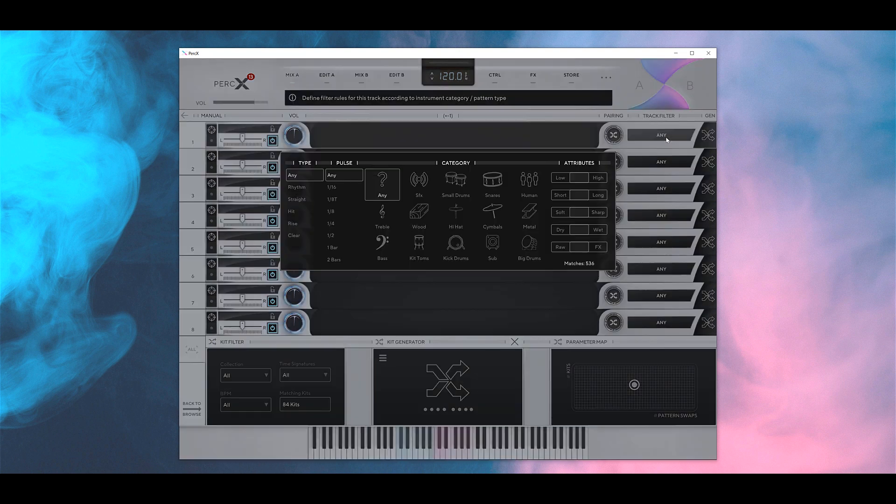
# - Filter track 1 to sharp Treble with 1/16 pulses, track 2 to Sfx, and track 3 to Small Drums
pyautogui.click(381, 216)
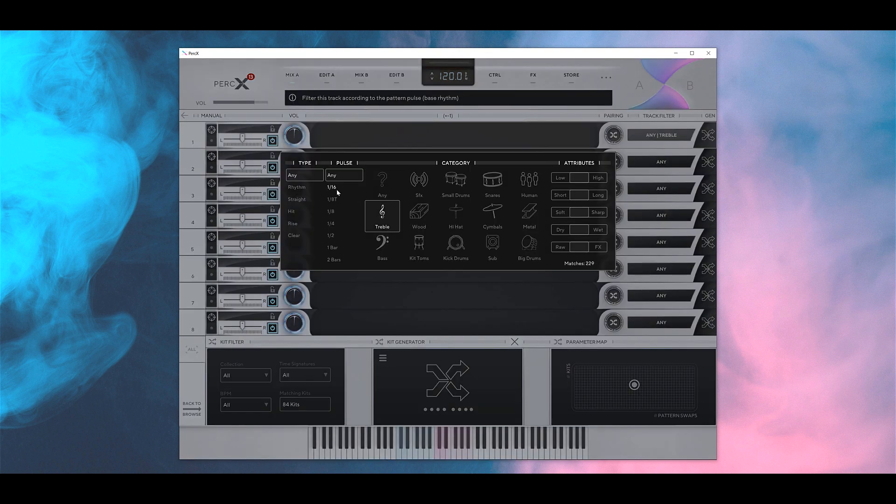
pyautogui.click(334, 189)
pyautogui.click(562, 212)
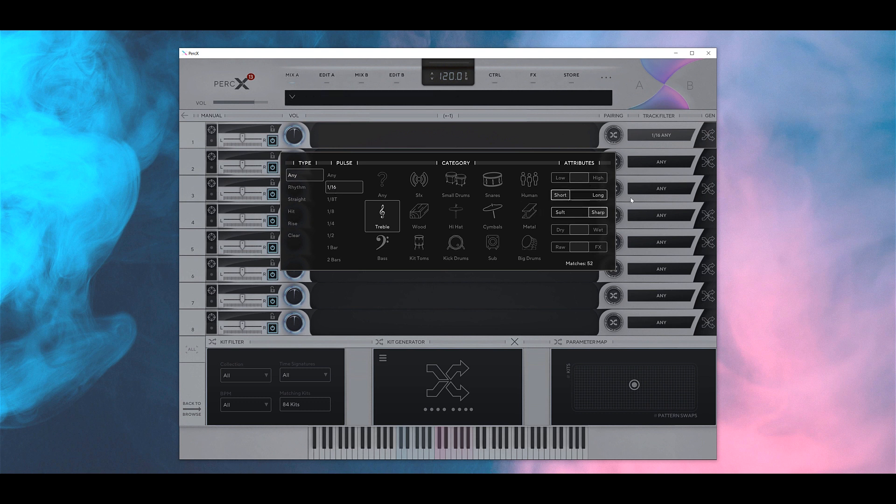
pyautogui.click(661, 161)
pyautogui.click(419, 210)
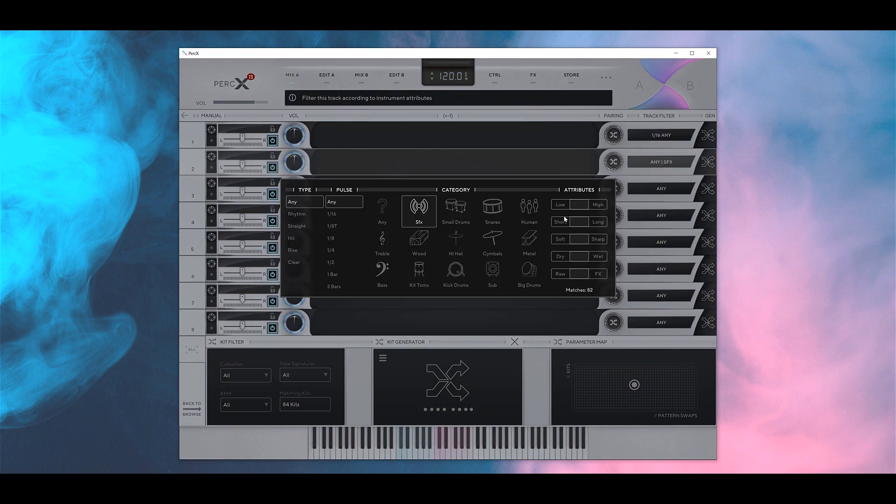
pyautogui.click(665, 189)
pyautogui.click(459, 234)
# - Filter track 4 to Wood, tracks 5 and 6 to Big Drums, track 7 to Kick Drums, and track 8 to Sub
pyautogui.click(419, 292)
pyautogui.click(661, 242)
pyautogui.click(532, 348)
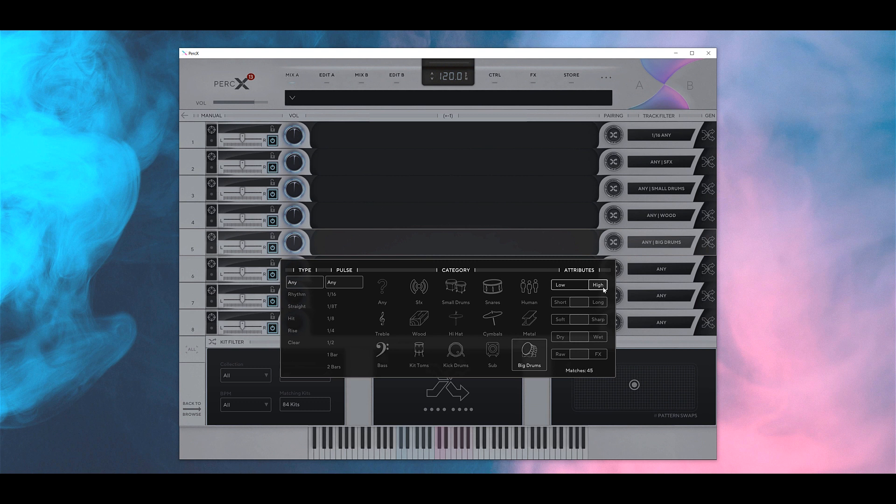
pyautogui.click(652, 273)
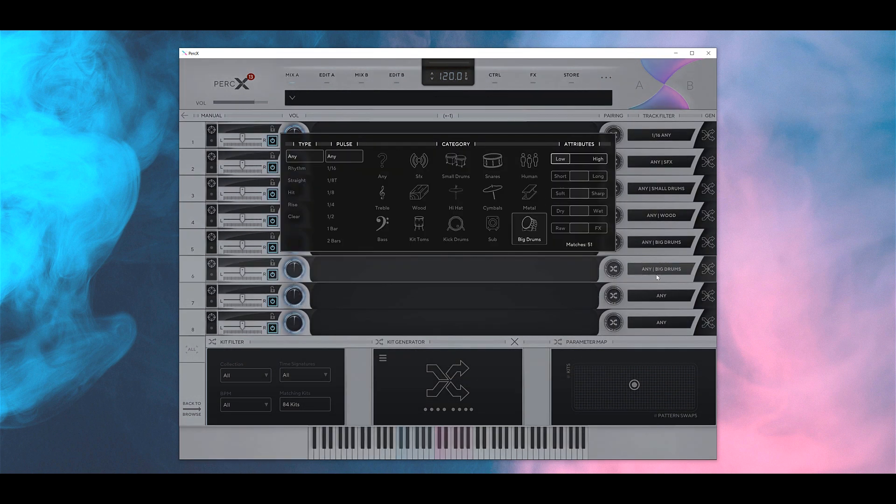
pyautogui.click(661, 295)
pyautogui.click(455, 254)
pyautogui.click(656, 326)
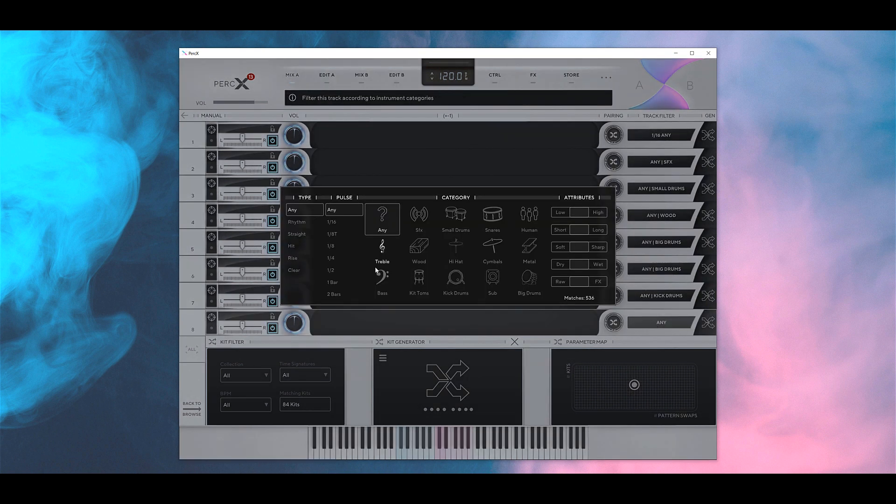
pyautogui.click(492, 280)
pyautogui.click(673, 330)
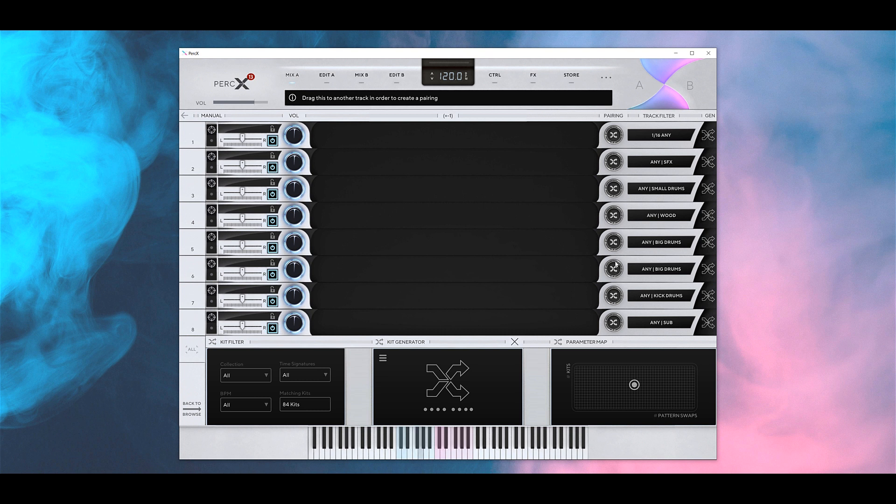
# - Pair tracks 5 and 4 to track 6 as their pattern source
pyautogui.click(617, 242)
pyautogui.click(335, 348)
pyautogui.click(566, 242)
pyautogui.click(617, 218)
pyautogui.click(335, 320)
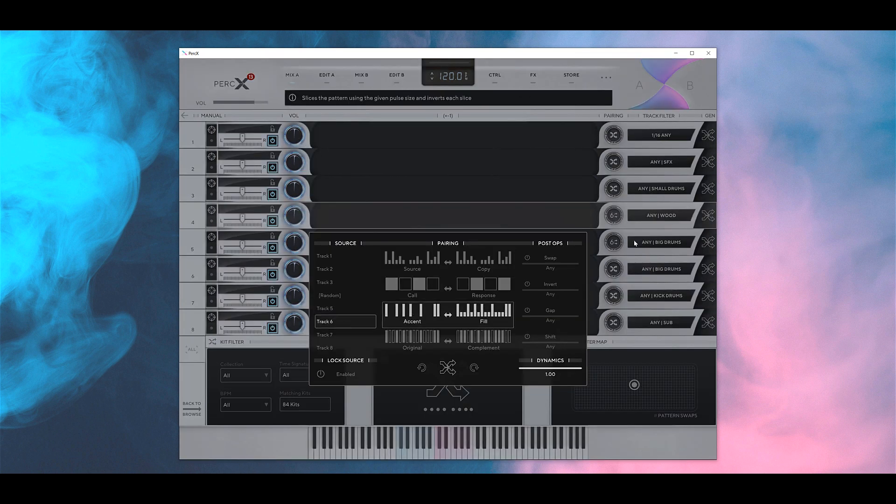
# - Pair track 1 to track 6 using the Accent/Fill pairing
pyautogui.click(363, 130)
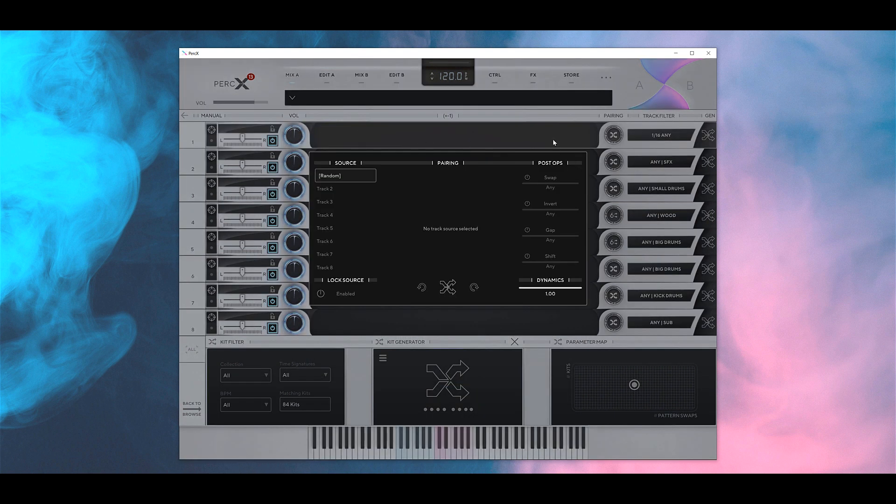
pyautogui.click(333, 241)
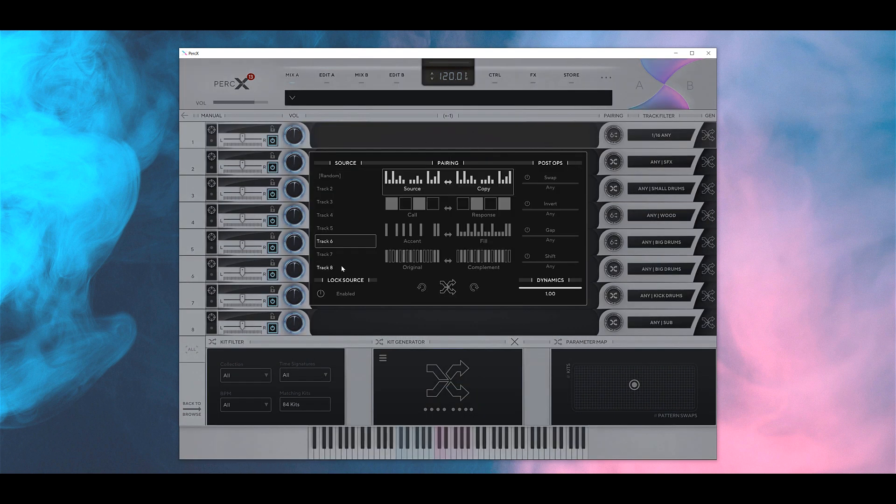
pyautogui.click(420, 232)
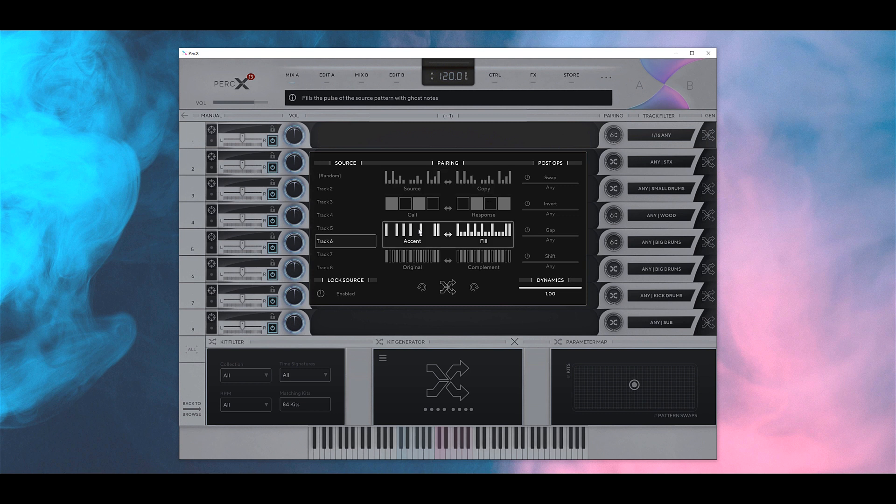
pyautogui.click(528, 132)
pyautogui.click(244, 373)
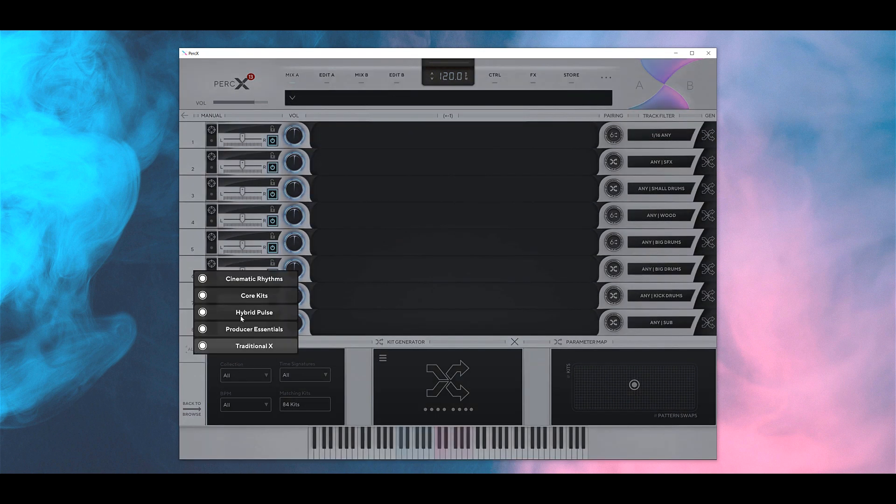
# - Keep the All collection and regenerate kits five times, landing on the TRIPZILLA (+6) kit
pyautogui.click(255, 375)
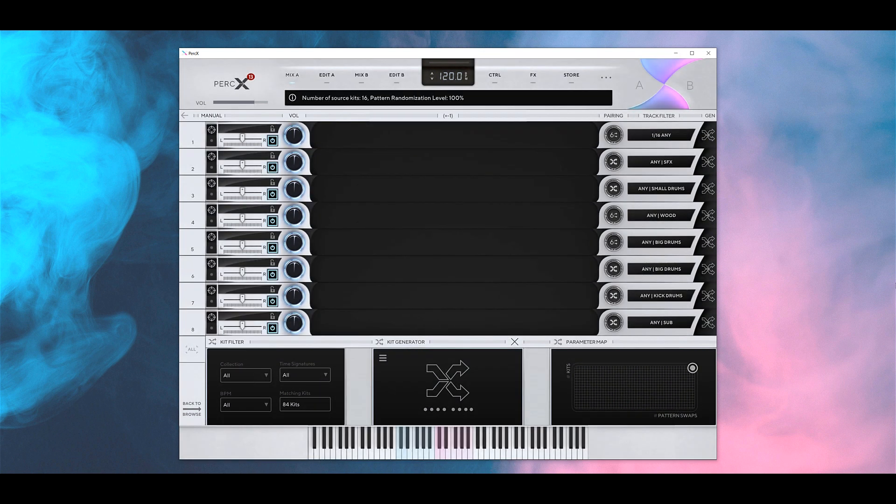
pyautogui.click(448, 384)
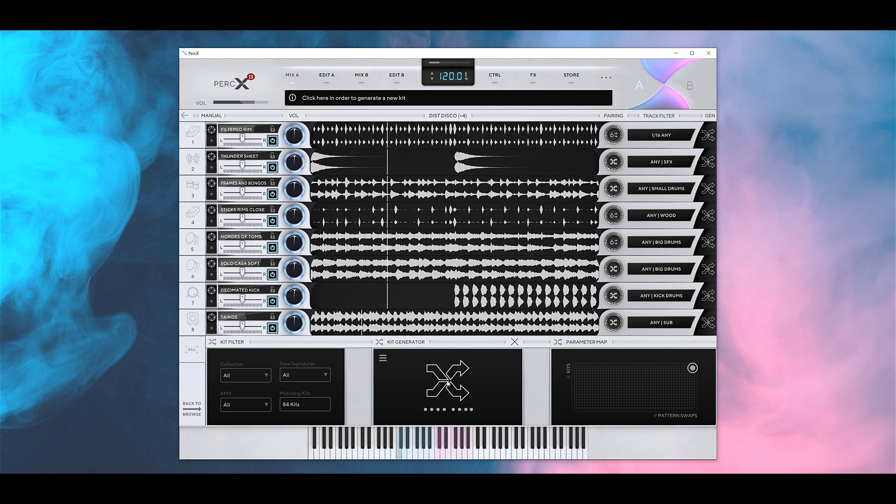
pyautogui.click(448, 383)
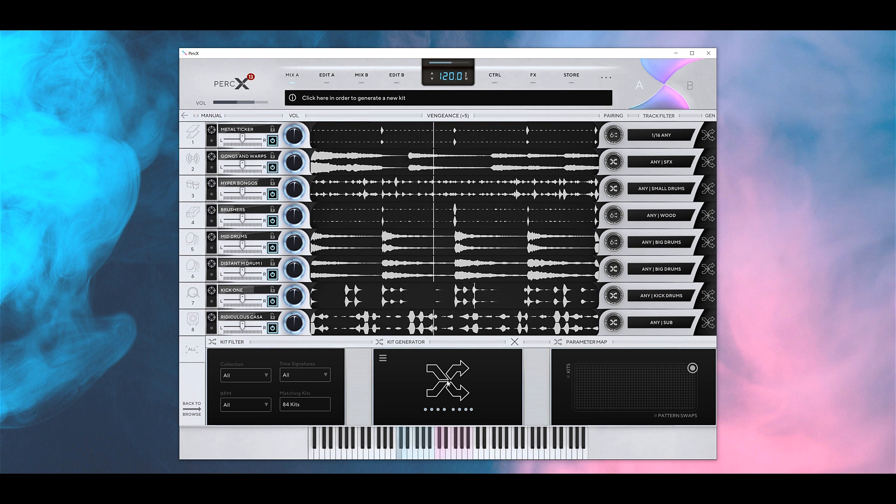
pyautogui.click(447, 382)
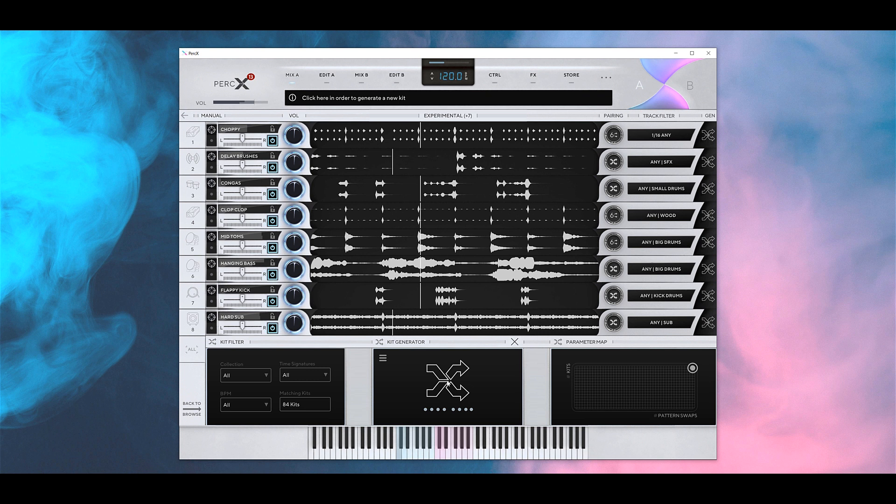
pyautogui.click(447, 383)
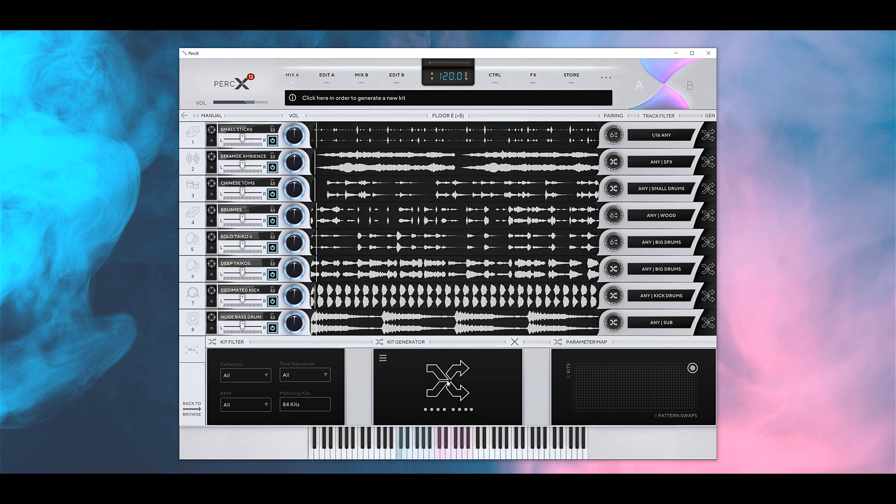
pyautogui.click(448, 383)
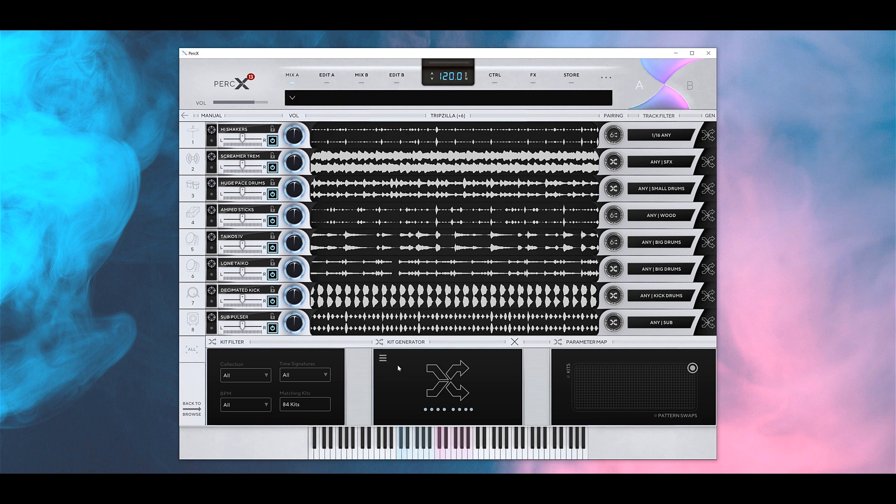
# - Save the current kit blueprint to a file named 'B'
pyautogui.click(383, 359)
pyautogui.click(391, 350)
pyautogui.write('Blueprint 1')
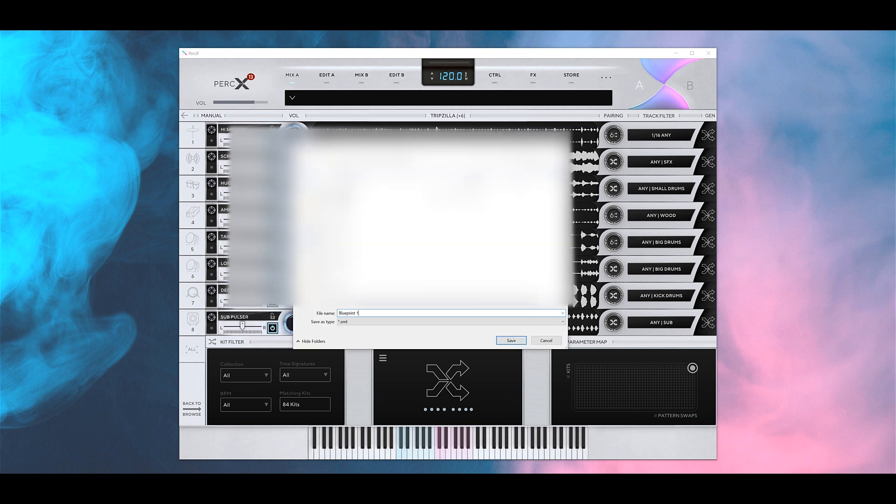
pyautogui.press('Return')
# - Clear the kit blueprint, then reload the saved blueprint file
pyautogui.click(382, 359)
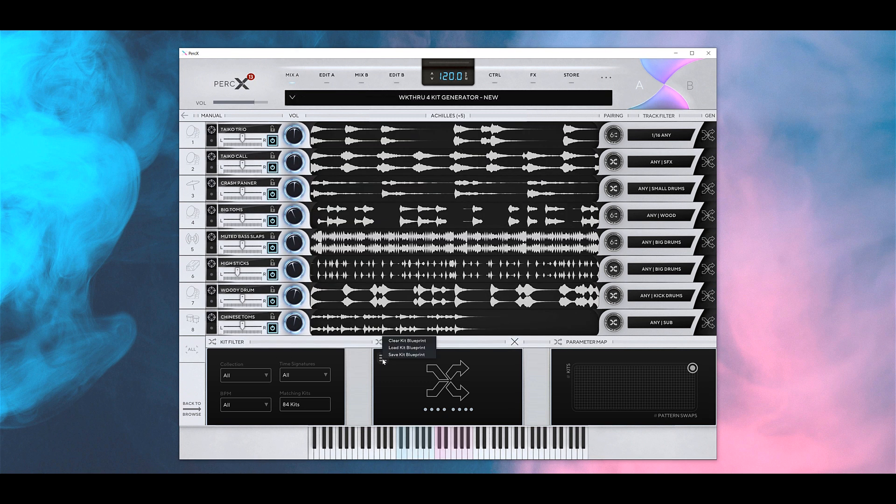
pyautogui.click(402, 341)
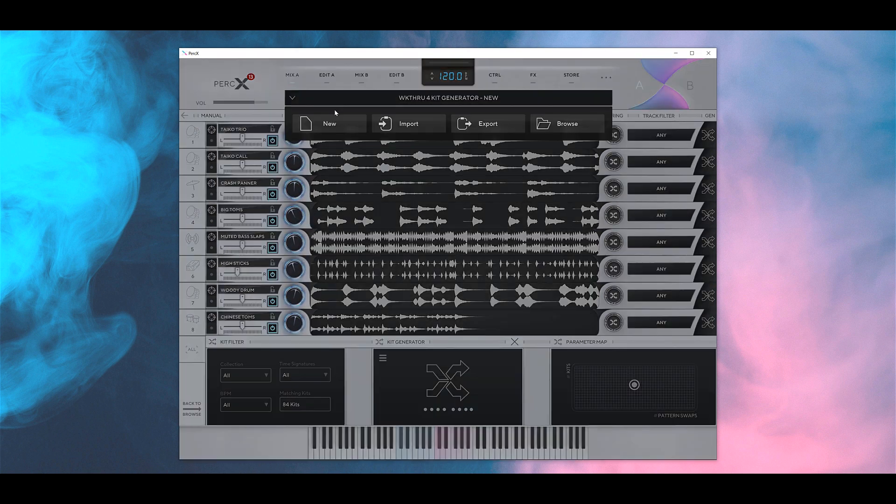
pyautogui.click(384, 358)
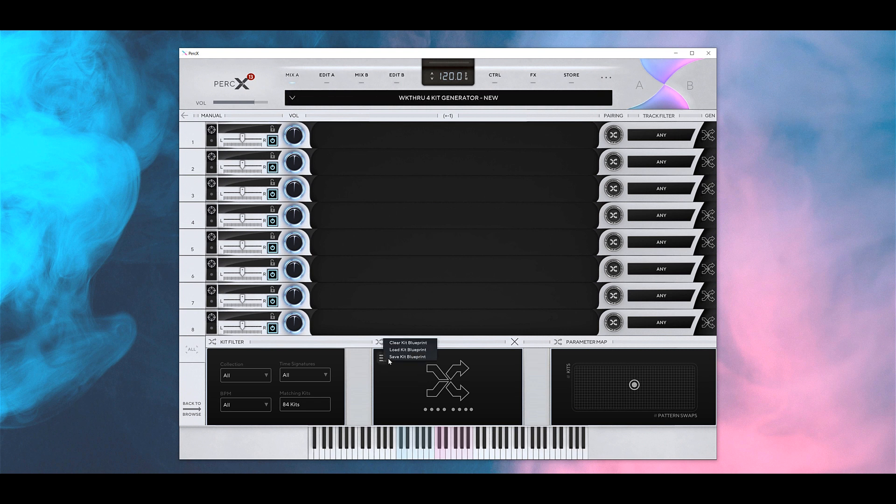
pyautogui.click(397, 349)
pyautogui.press('Return')
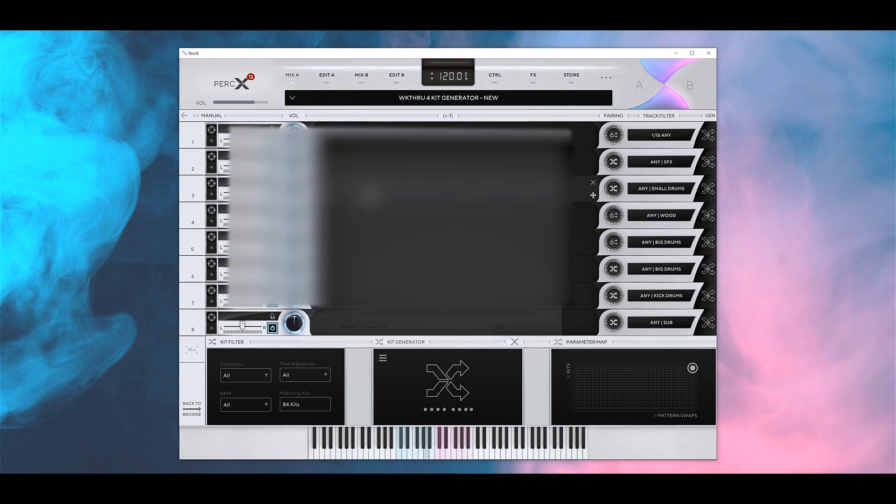
# - Generate and play kits from the reloaded blueprint, ending on STOMP STOMP (+6)
pyautogui.click(445, 379)
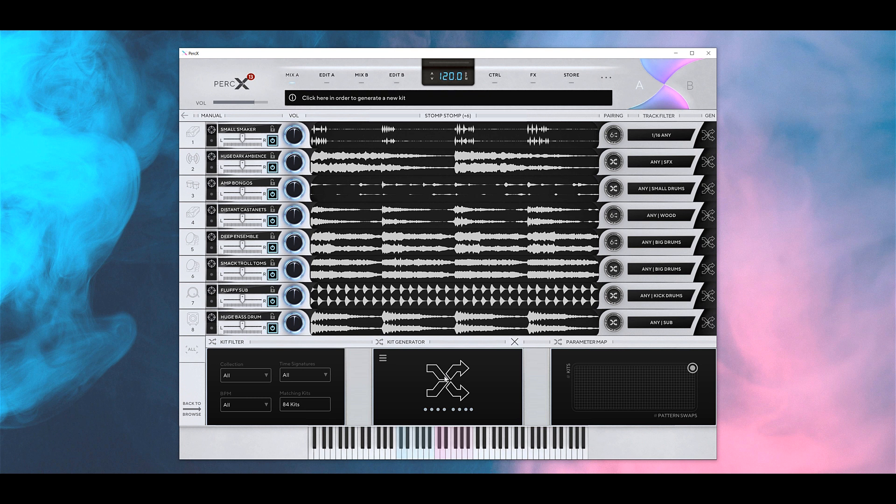
pyautogui.press('space')
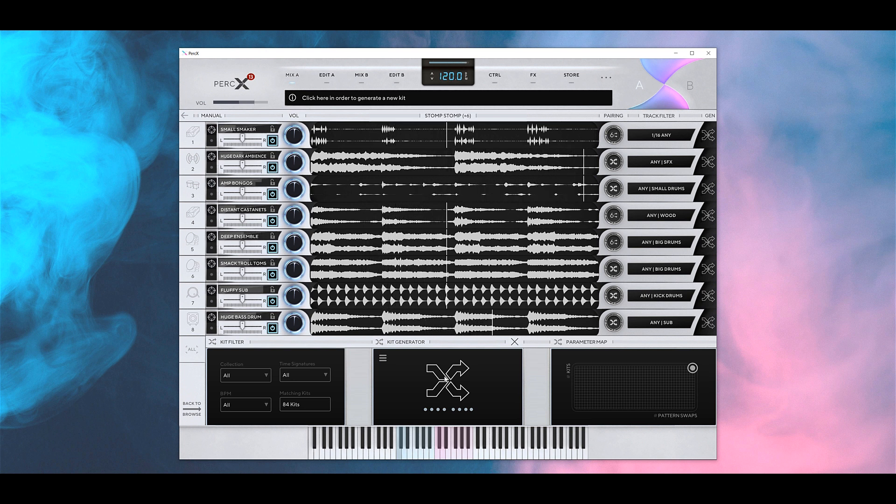
pyautogui.click(446, 379)
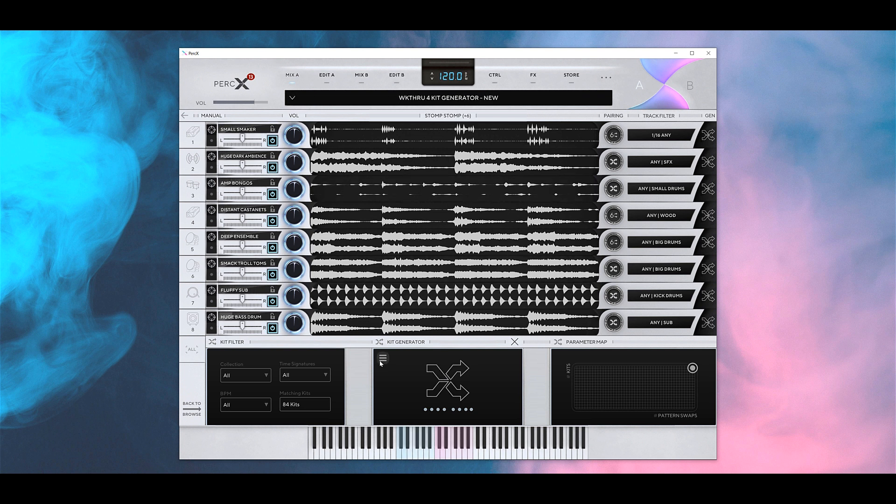